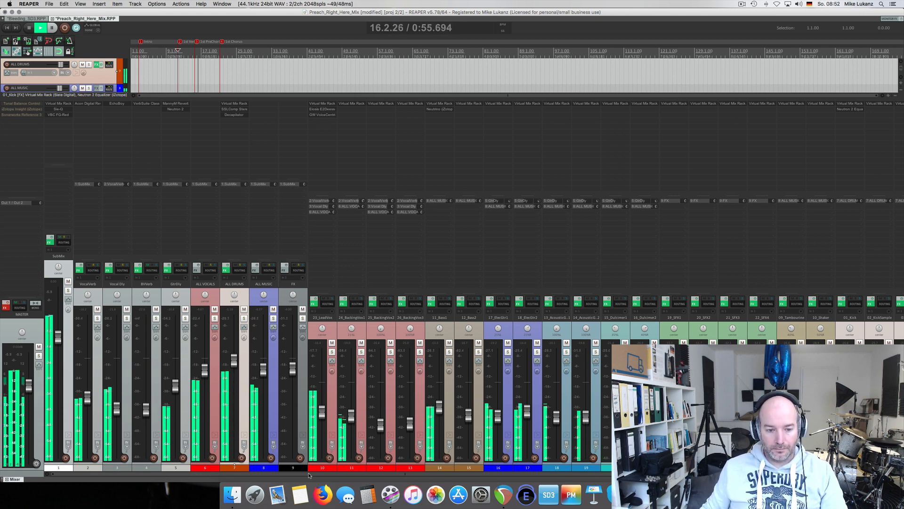
- Stop the full mix, solo the ALL DRUMS bus and play the drums alone from position 16.3.00
{"action": "key", "text": "space"}
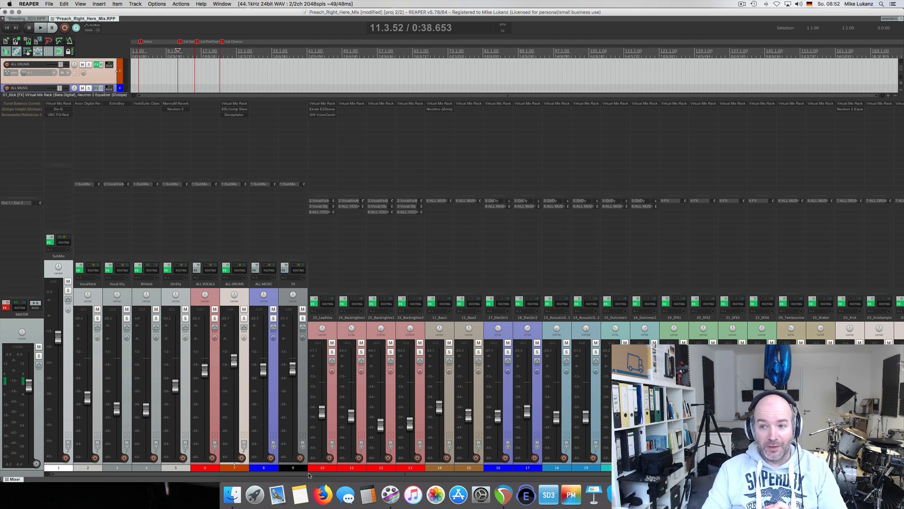
{"action": "mouse_move", "coordinate": [280, 386]}
{"action": "left_click", "coordinate": [244, 318]}
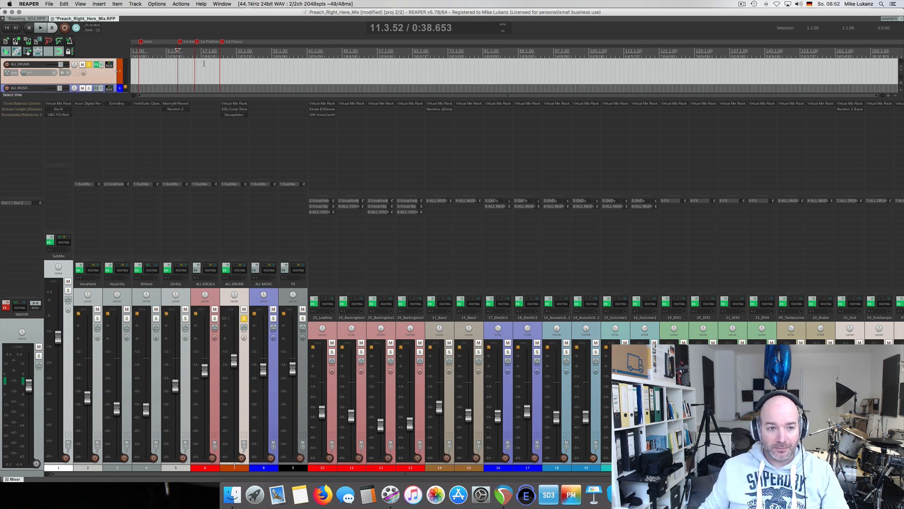
{"action": "scroll", "coordinate": [204, 63], "scroll_direction": "up", "scroll_amount": 2}
{"action": "left_click", "coordinate": [219, 59]}
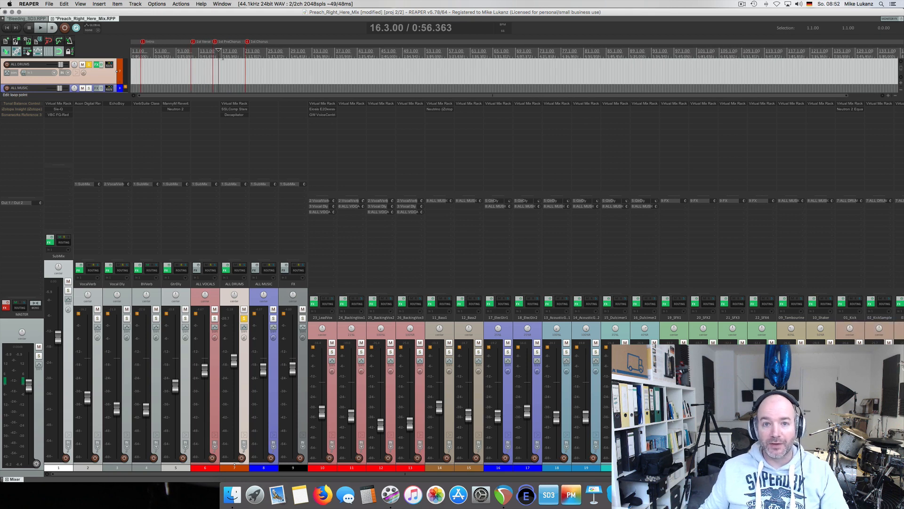
{"action": "key", "text": "space"}
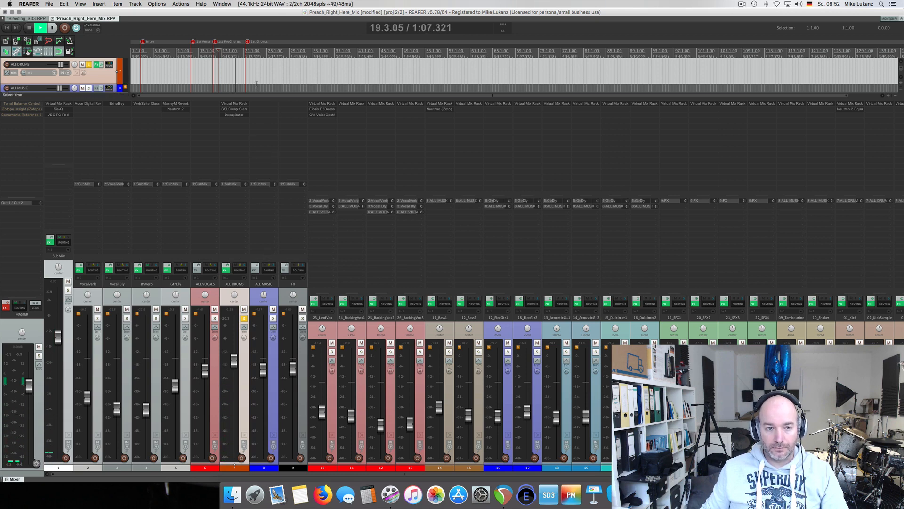
{"action": "key", "text": "space"}
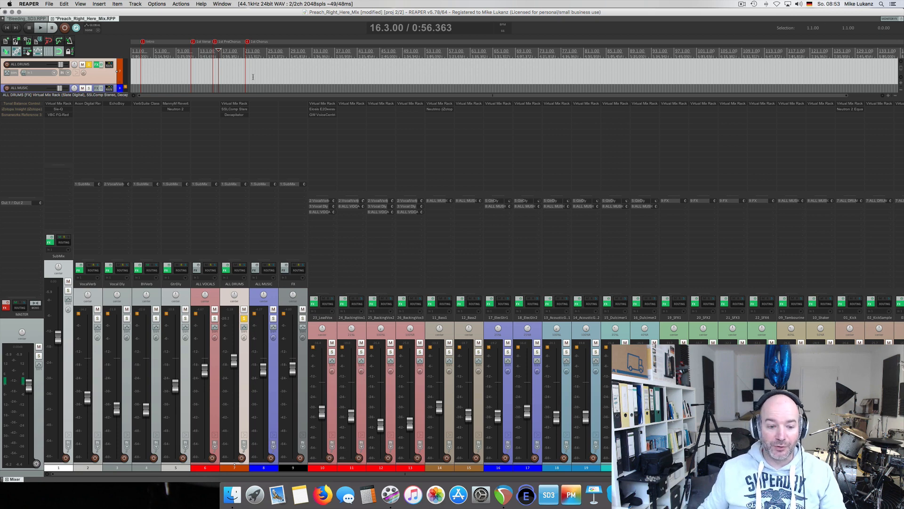
- Switch to the Bleeding_SD3 project and select its Superior Drummer 3 track
{"action": "left_click_drag", "start_coordinate": [276, 475], "coordinate": [431, 475]}
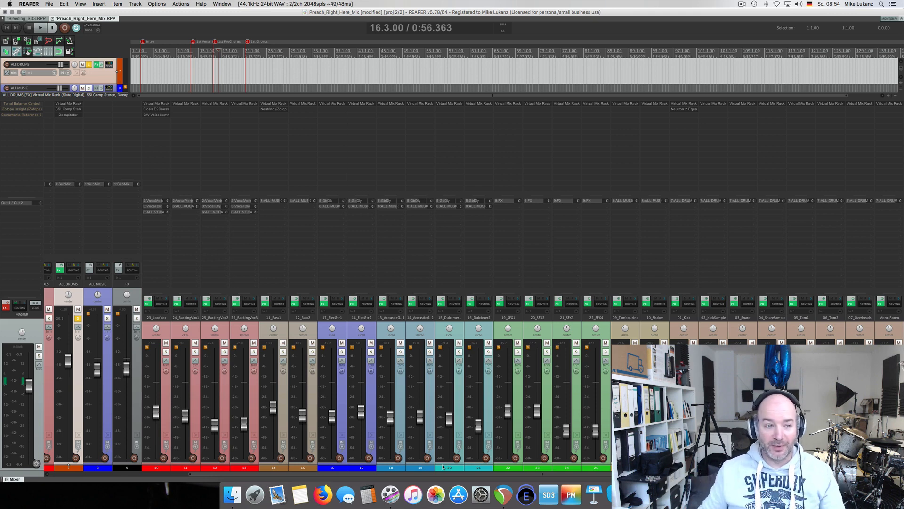
{"action": "left_click", "coordinate": [33, 19]}
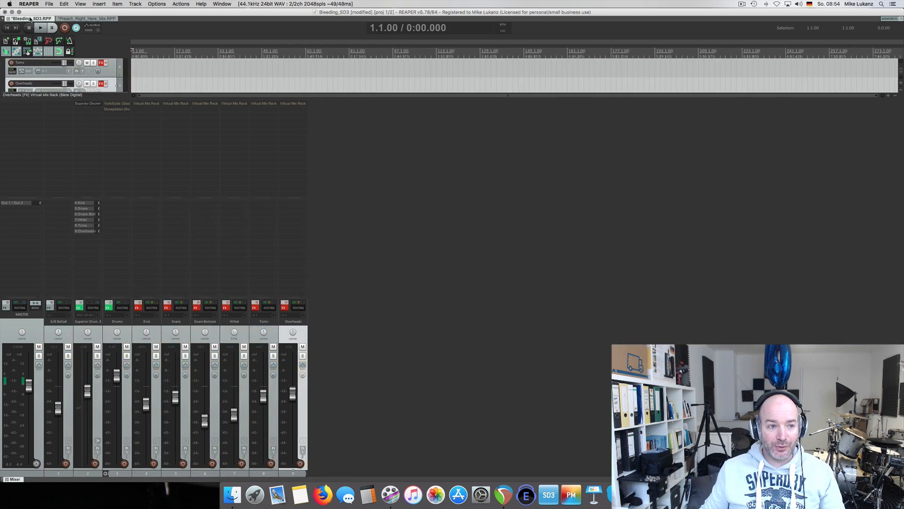
{"action": "left_click", "coordinate": [98, 327]}
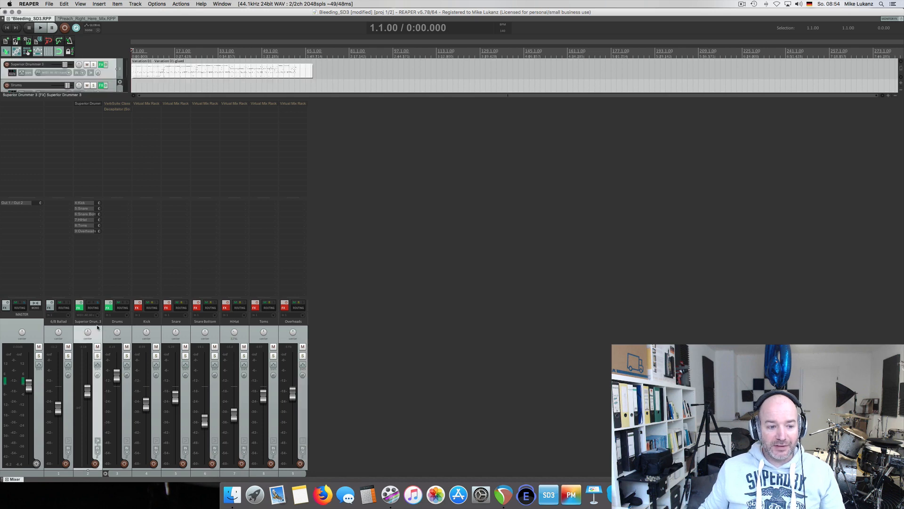
{"action": "left_click", "coordinate": [69, 330]}
{"action": "left_click", "coordinate": [98, 329]}
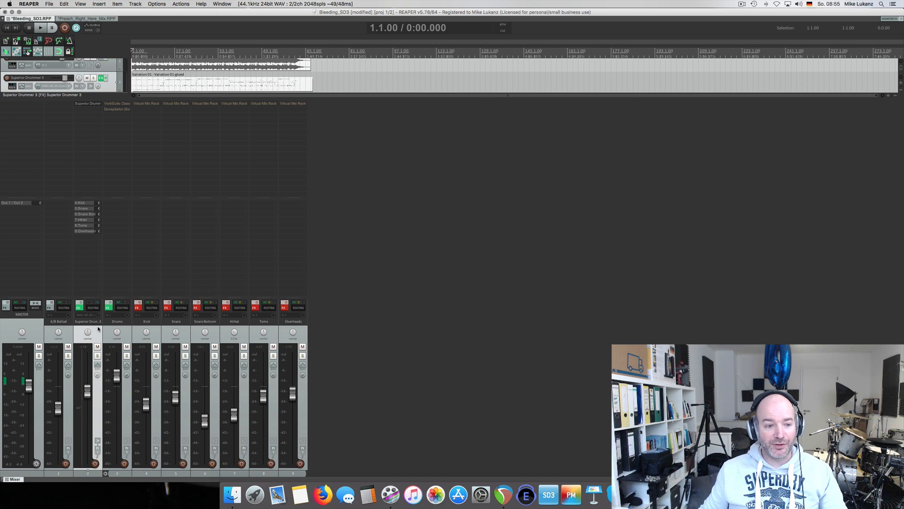
- Inspect the Superior Drummer 3 mixer and drum kit, including the alternative kick drums, and close the plug-in
{"action": "left_click", "coordinate": [79, 307]}
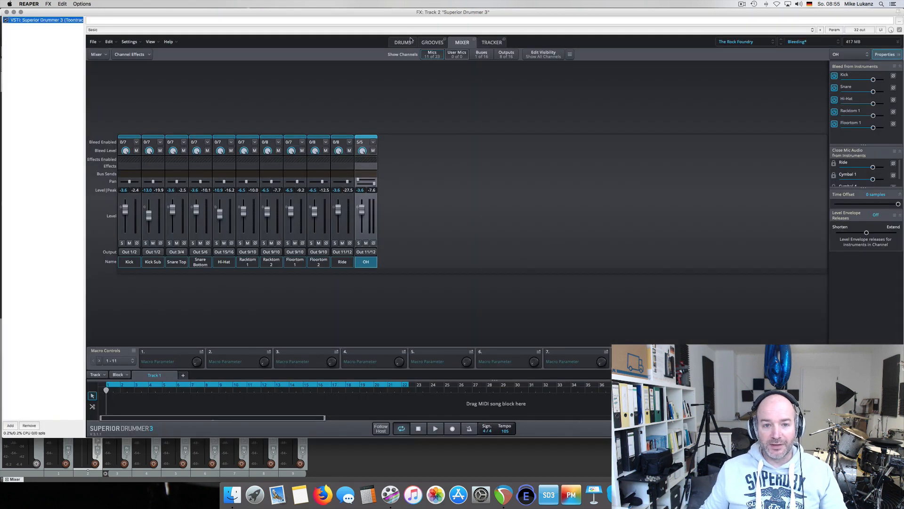
{"action": "left_click", "coordinate": [406, 43]}
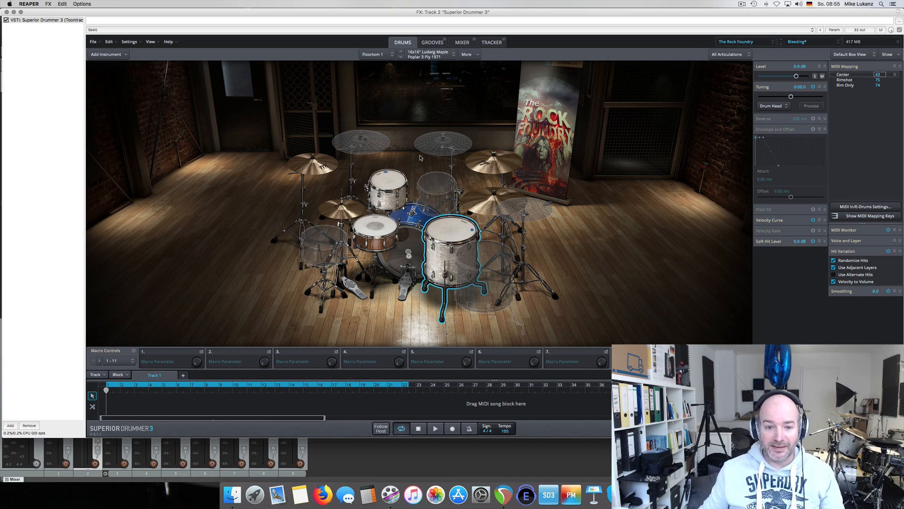
{"action": "right_click", "coordinate": [408, 231]}
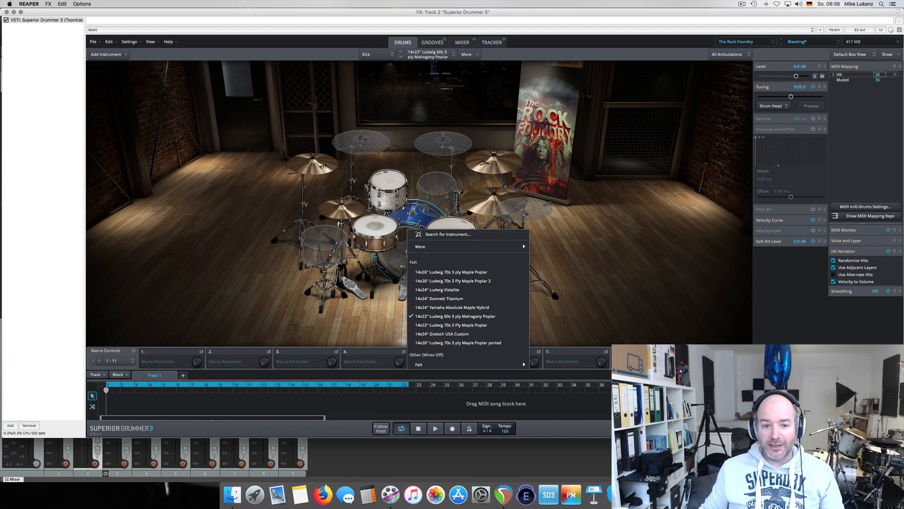
{"action": "right_click", "coordinate": [393, 186]}
{"action": "left_click", "coordinate": [575, 201]}
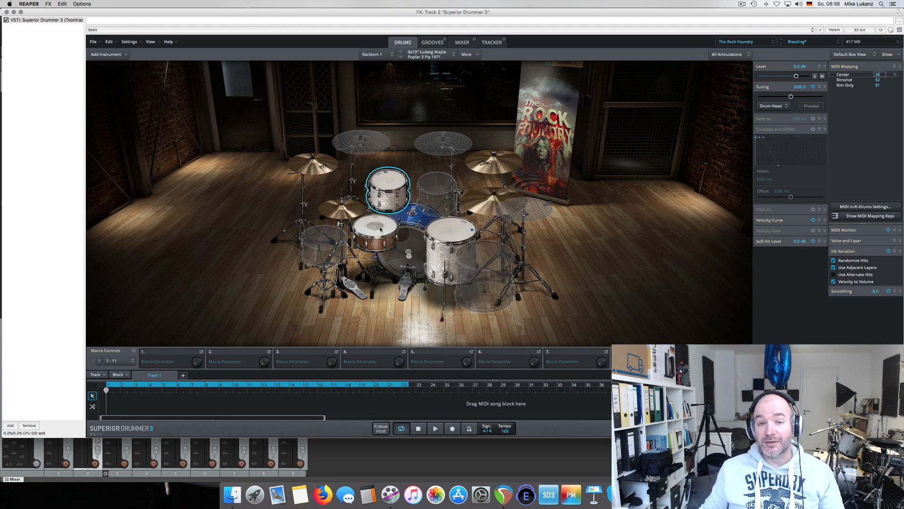
{"action": "left_click", "coordinate": [6, 12]}
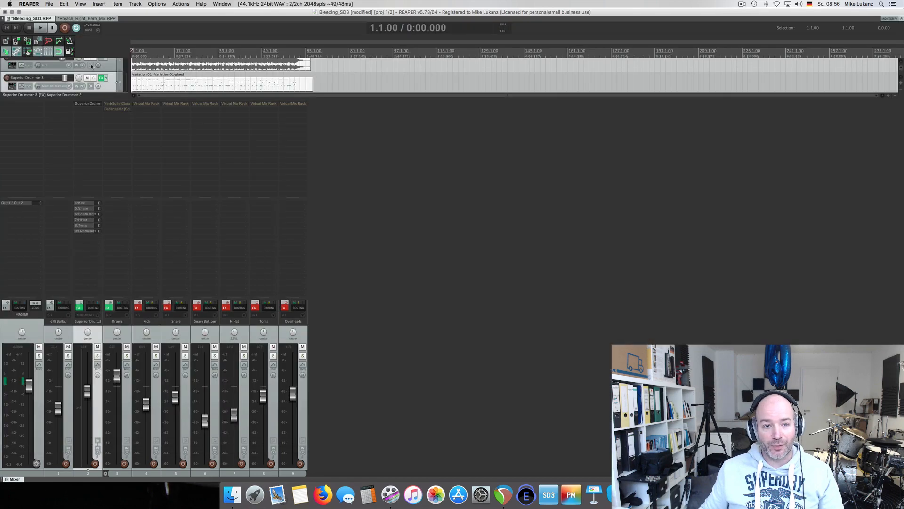
- Play the whole song from the start, and audition the drums alone from bar 7 with the Drums bus soloed
{"action": "key", "text": "space"}
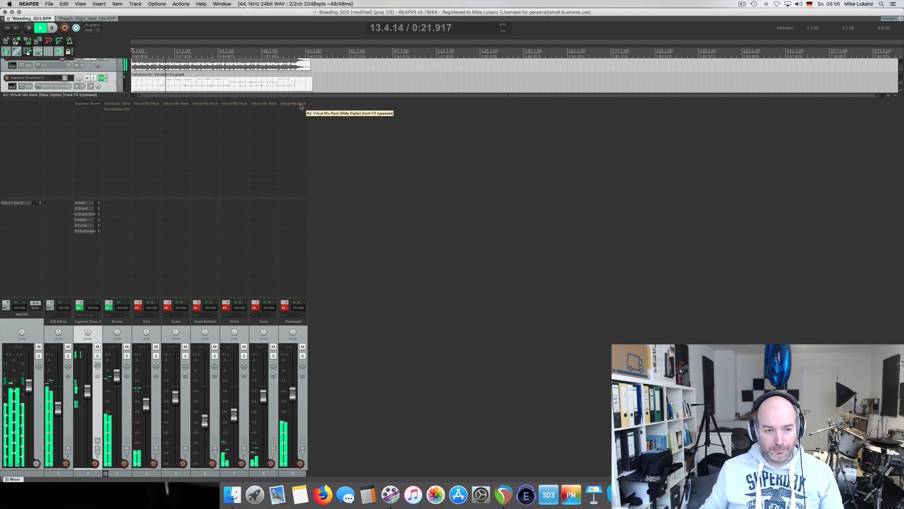
{"action": "key", "text": "space"}
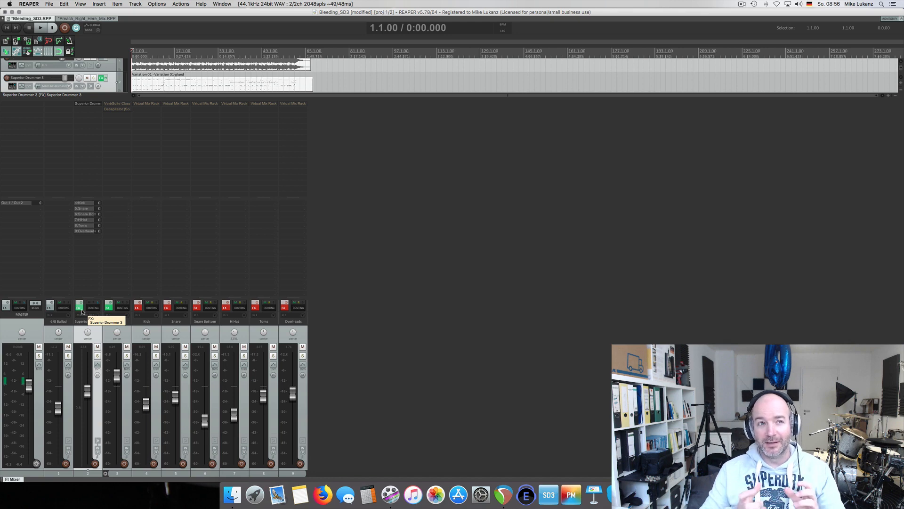
{"action": "left_click", "coordinate": [126, 356]}
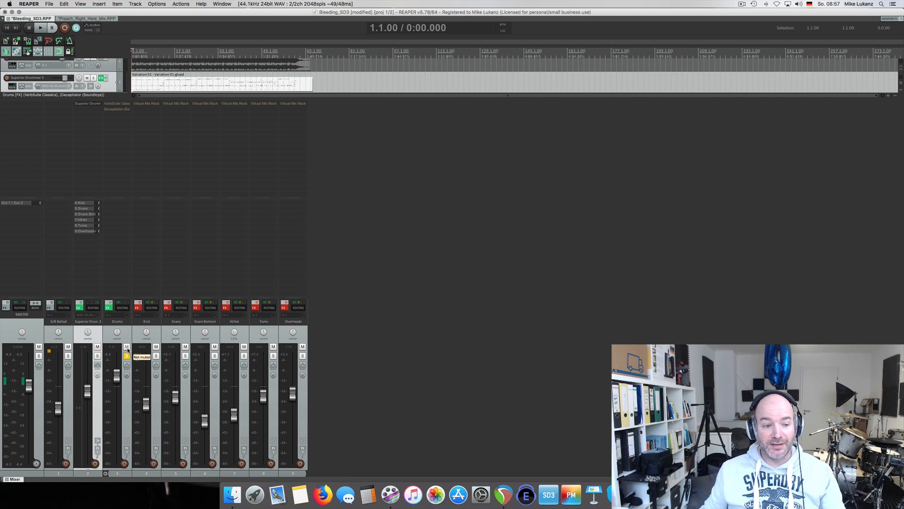
{"action": "key", "text": "space"}
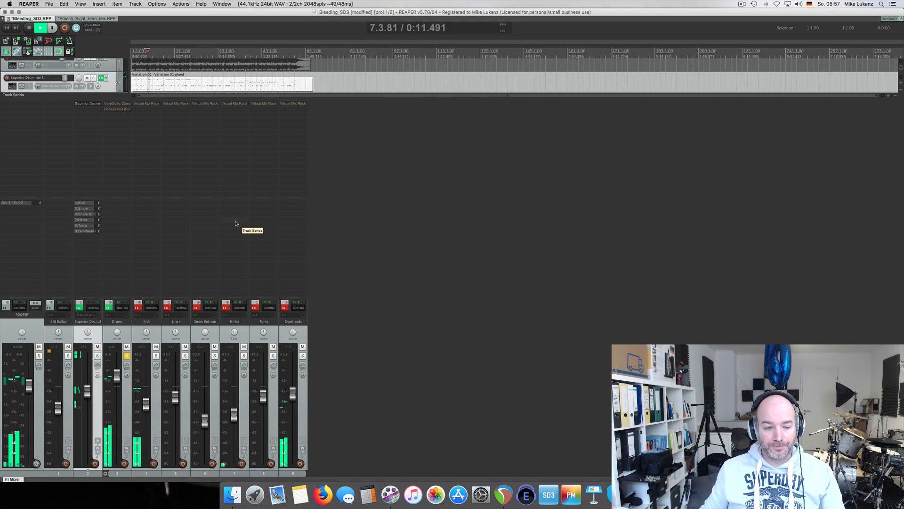
{"action": "left_click", "coordinate": [78, 308]}
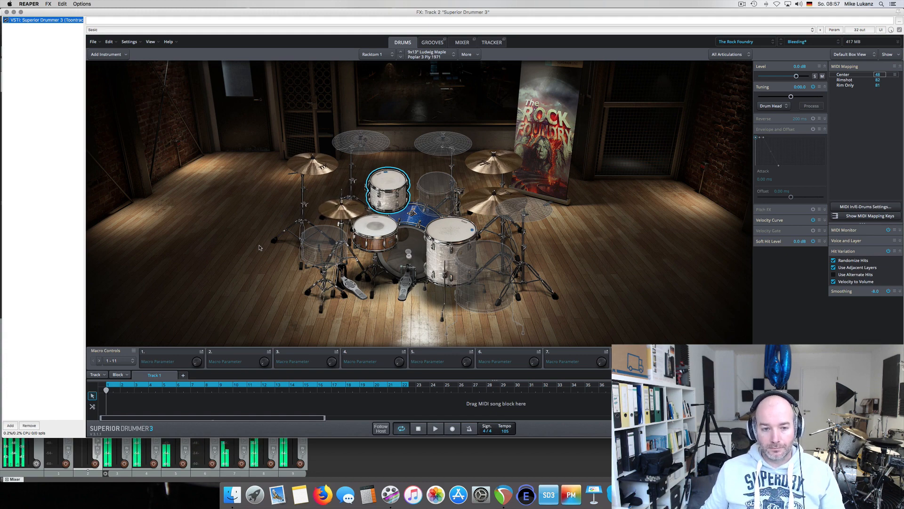
{"action": "key", "text": "space"}
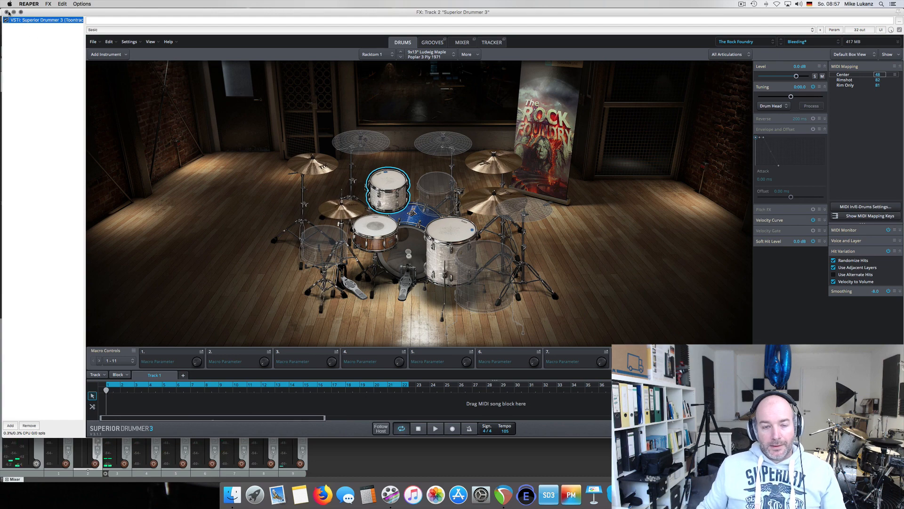
{"action": "left_click", "coordinate": [7, 12]}
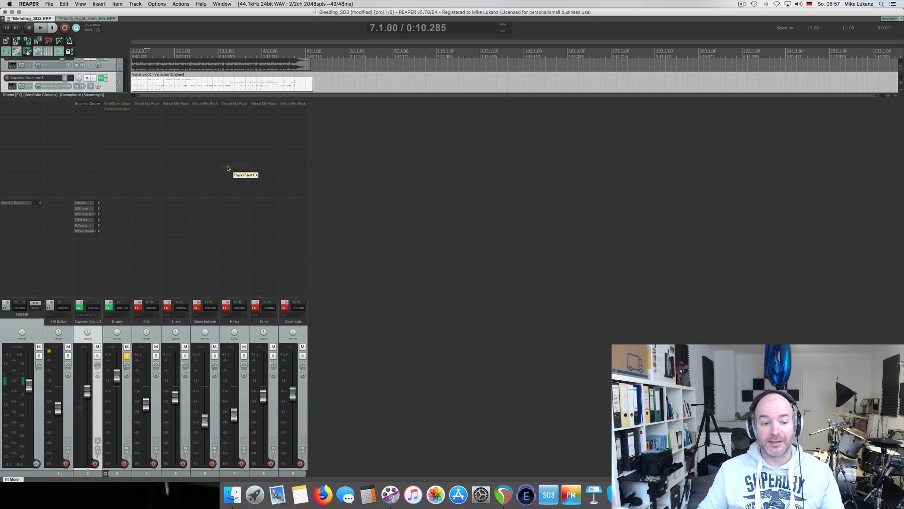
- In Superior Drummer 3's mixer, enable bleed from all instruments on the Kick microphone channel
{"action": "left_click", "coordinate": [79, 307]}
{"action": "left_click", "coordinate": [462, 42]}
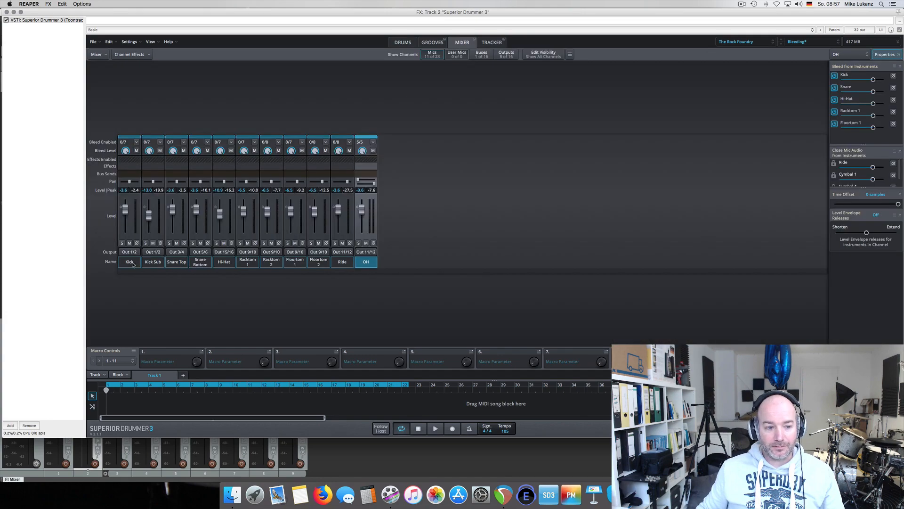
{"action": "left_click", "coordinate": [130, 262]}
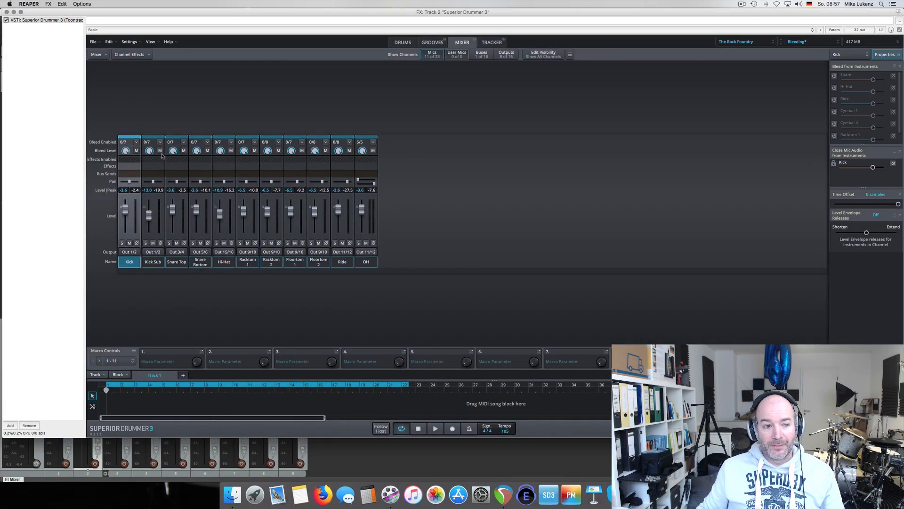
{"action": "left_click", "coordinate": [137, 143]}
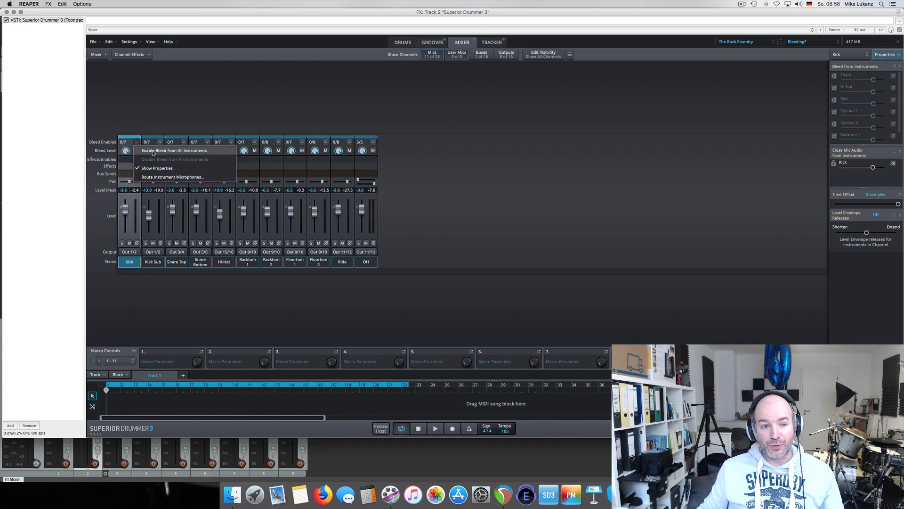
{"action": "left_click", "coordinate": [152, 150]}
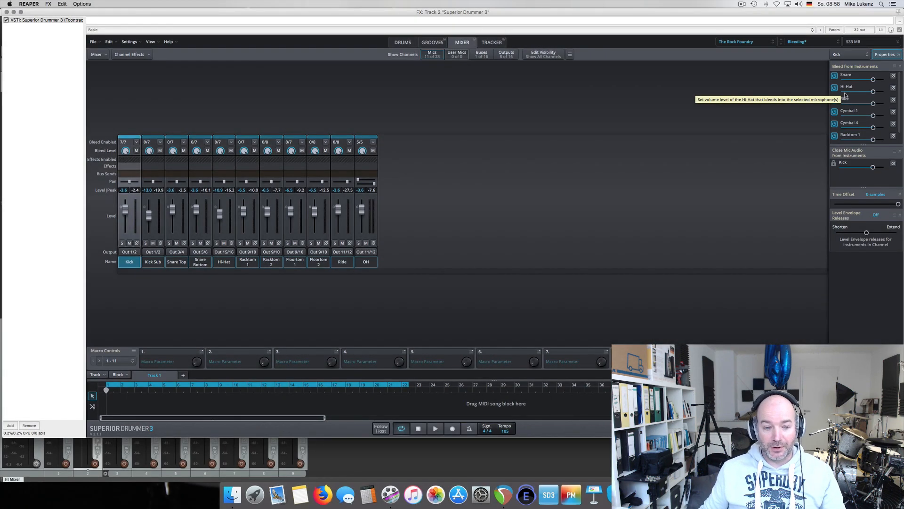
- Audition the bleed on the soloed Kick channel, try its Snare bleed level, and close Superior Drummer 3 with the solo cleared
{"action": "left_click", "coordinate": [121, 243]}
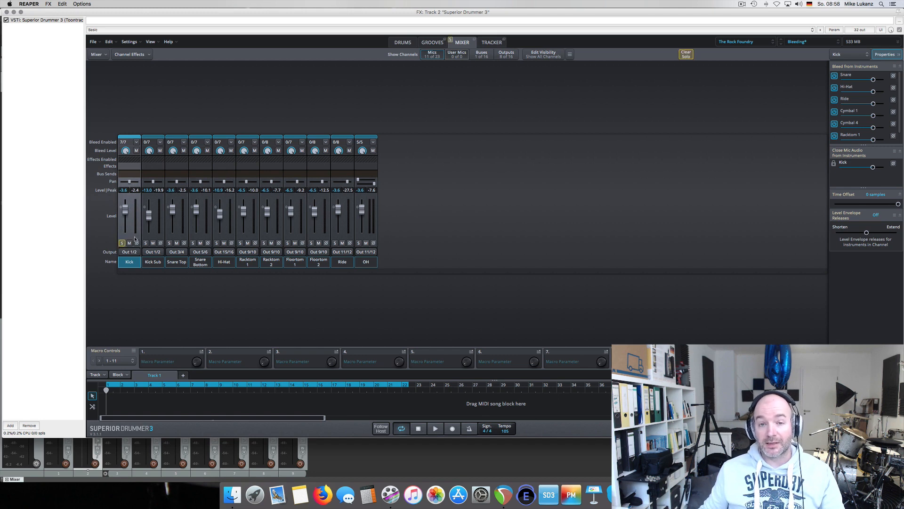
{"action": "key", "text": "space"}
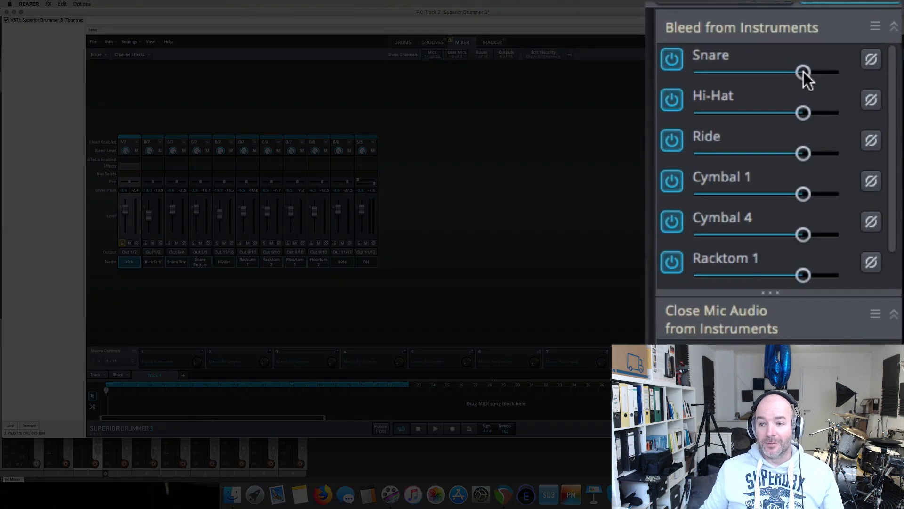
{"action": "mouse_move", "coordinate": [873, 80]}
{"action": "left_mouse_down"}
{"action": "mouse_move", "coordinate": [862, 80]}
{"action": "mouse_move", "coordinate": [874, 82]}
{"action": "left_mouse_up"}
{"action": "left_click_drag", "start_coordinate": [805, 70], "coordinate": [801, 72]}
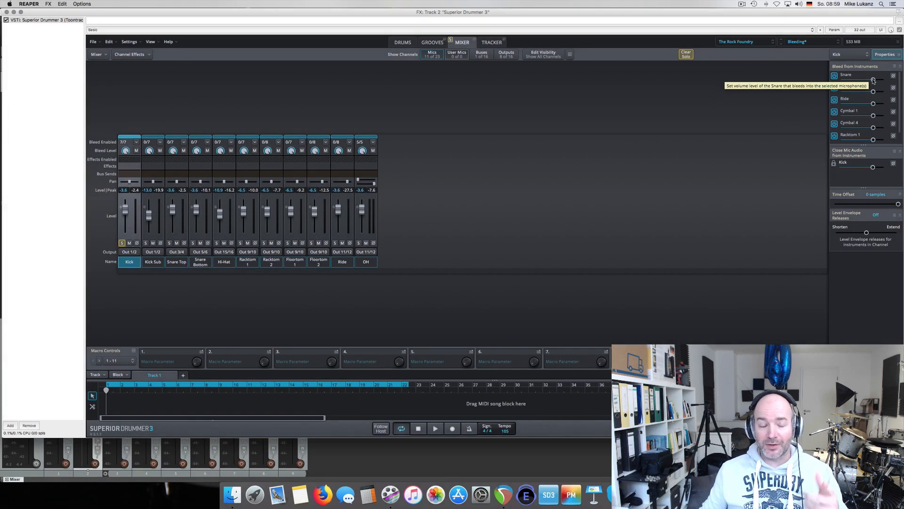
{"action": "left_click", "coordinate": [123, 244]}
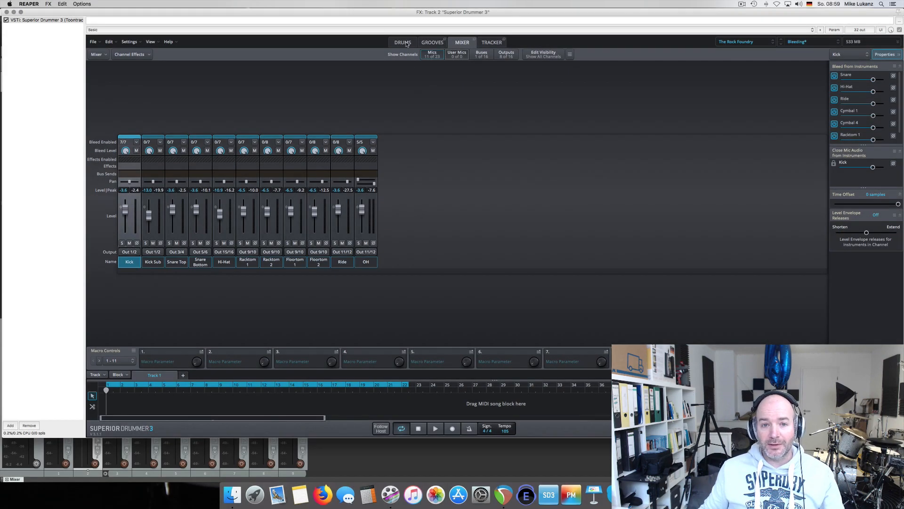
{"action": "left_click", "coordinate": [403, 41]}
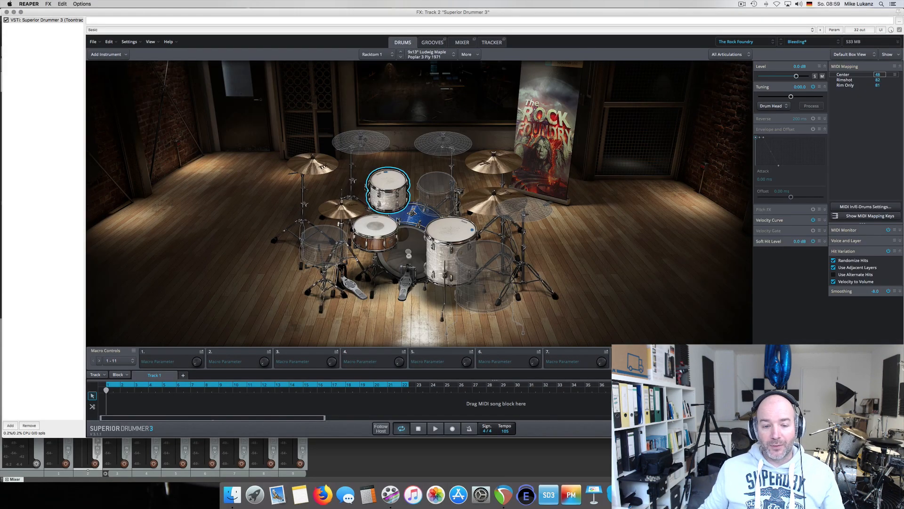
{"action": "left_click", "coordinate": [6, 12]}
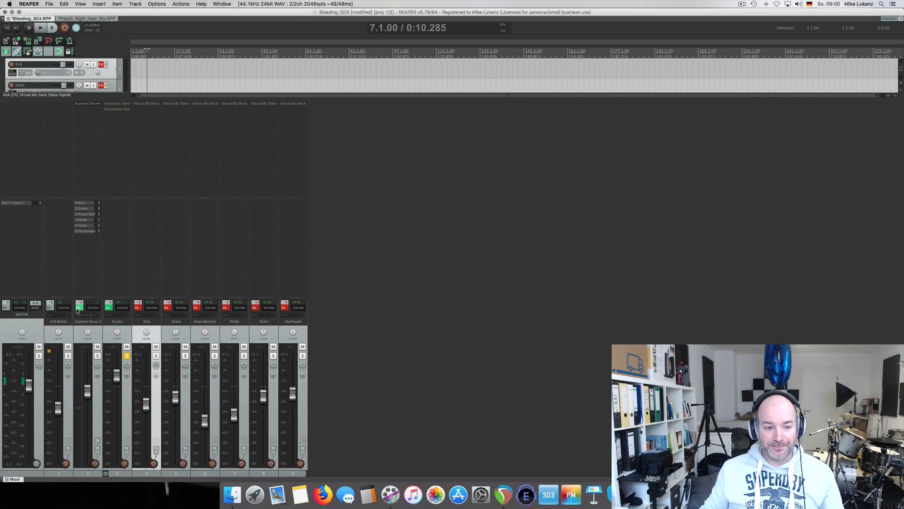
- In Superior Drummer 3's mixer, enable bleed from all instruments on every channel from Kick through Ride, and close the plug-in
{"action": "left_click", "coordinate": [79, 307]}
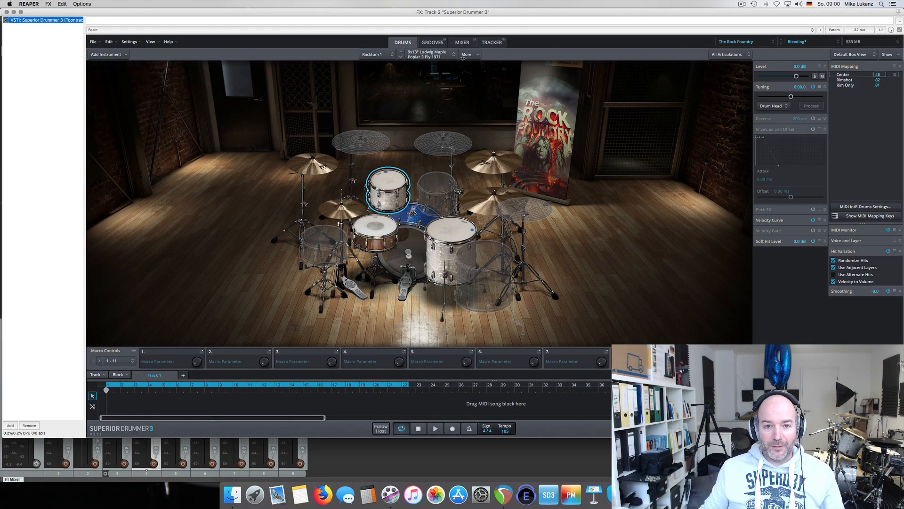
{"action": "left_click", "coordinate": [459, 45]}
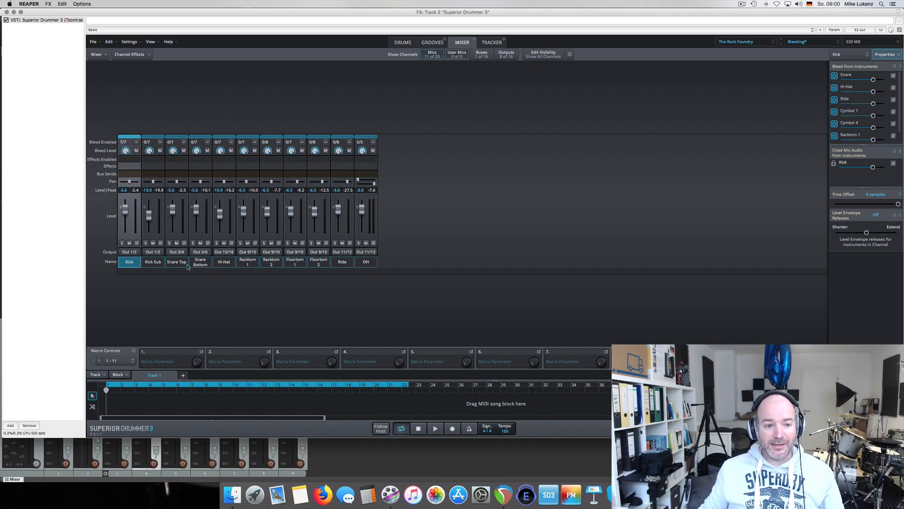
{"action": "left_click", "coordinate": [348, 263], "text": "shift"}
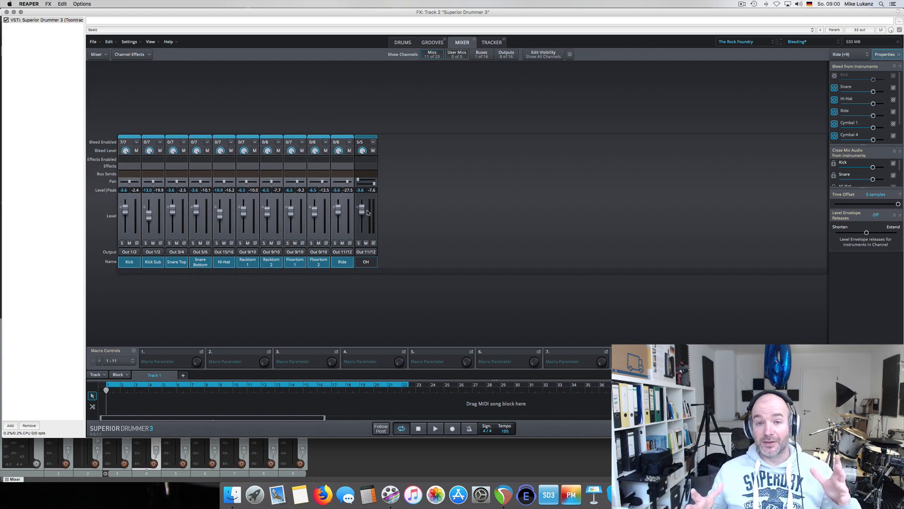
{"action": "left_click", "coordinate": [349, 142]}
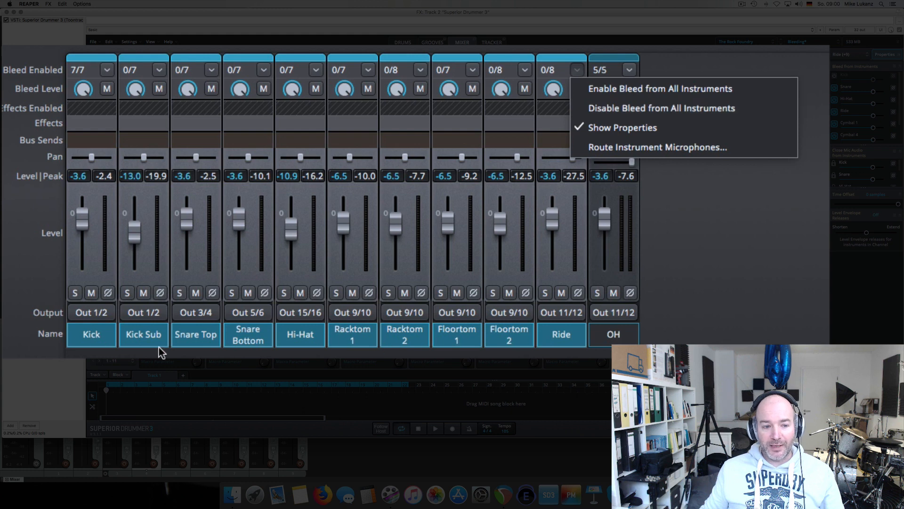
{"action": "left_click", "coordinate": [81, 343]}
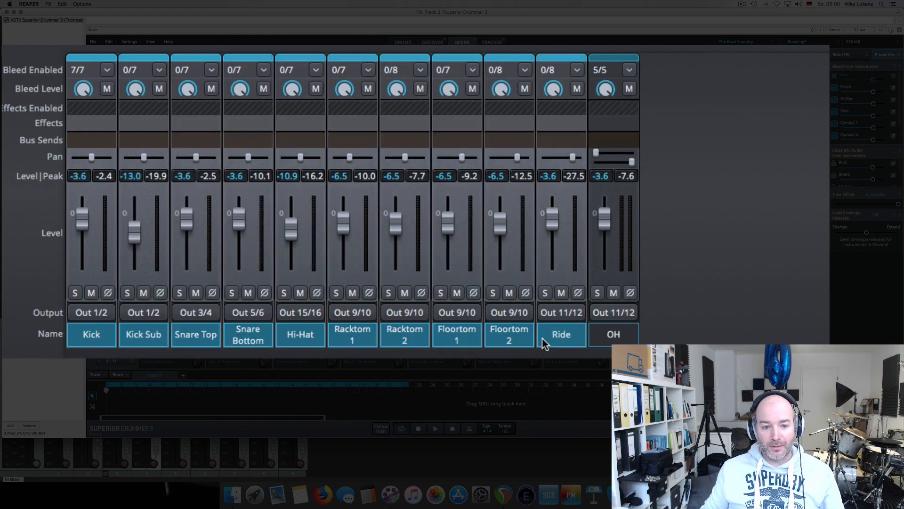
{"action": "left_click", "coordinate": [575, 72]}
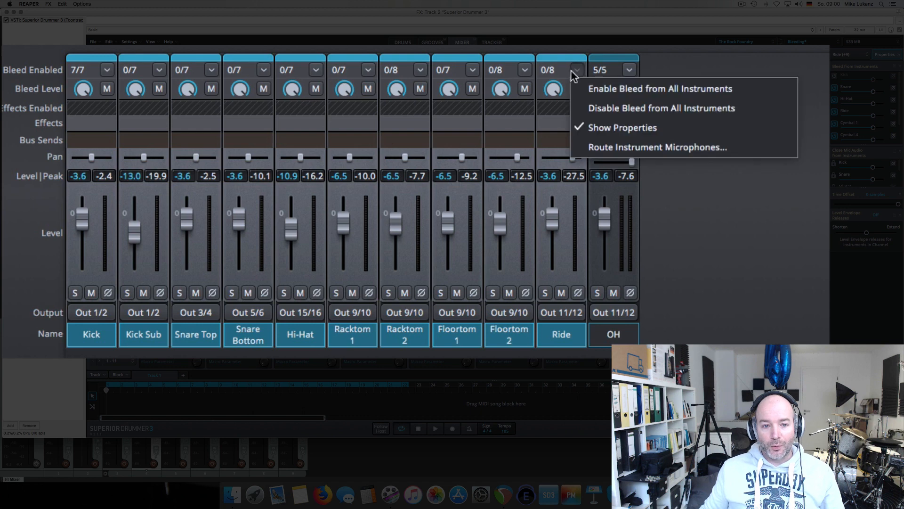
{"action": "left_click", "coordinate": [592, 90]}
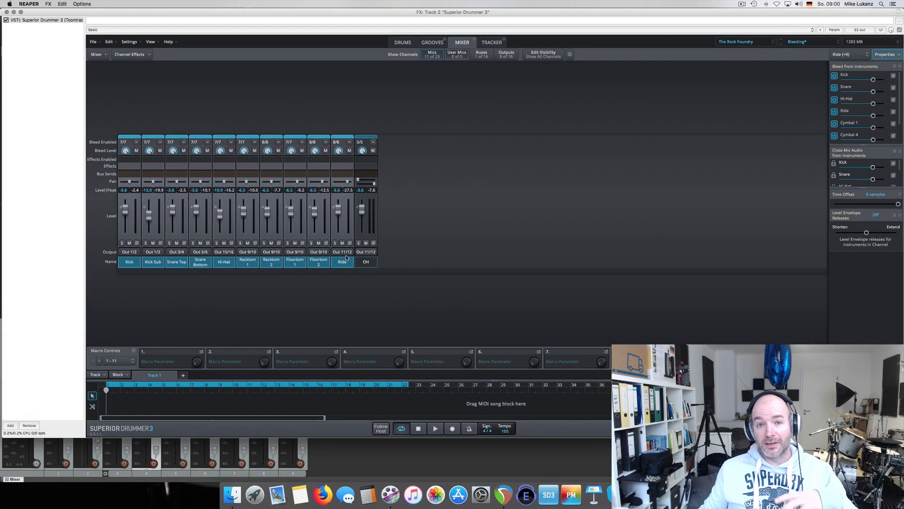
{"action": "left_click", "coordinate": [6, 12]}
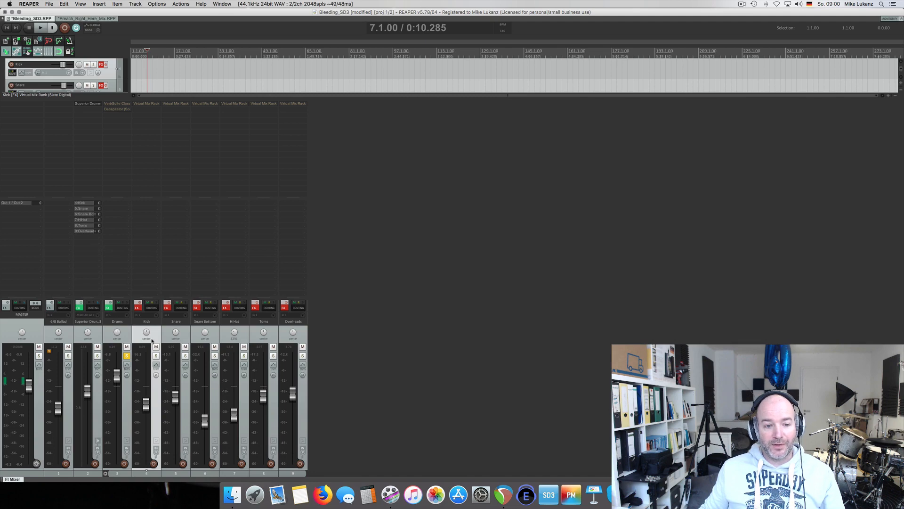
{"action": "left_click", "coordinate": [285, 332]}
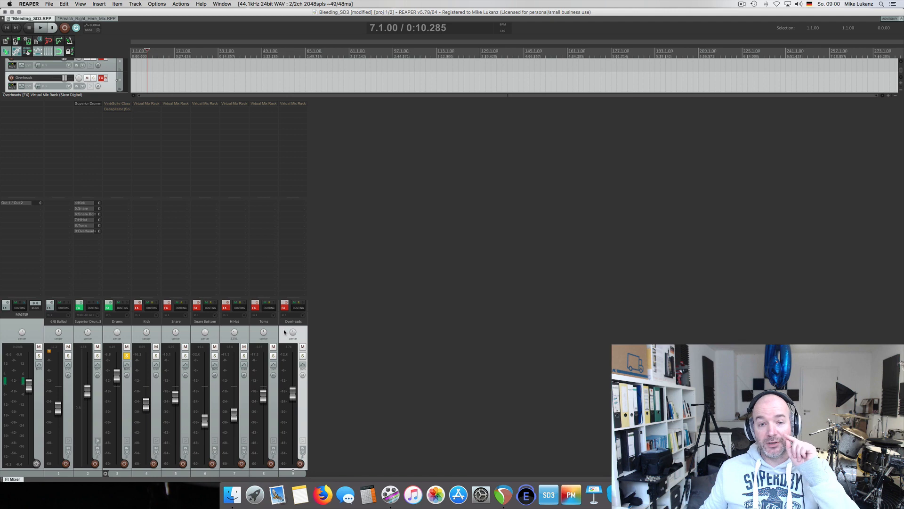
{"action": "left_click", "coordinate": [143, 338]}
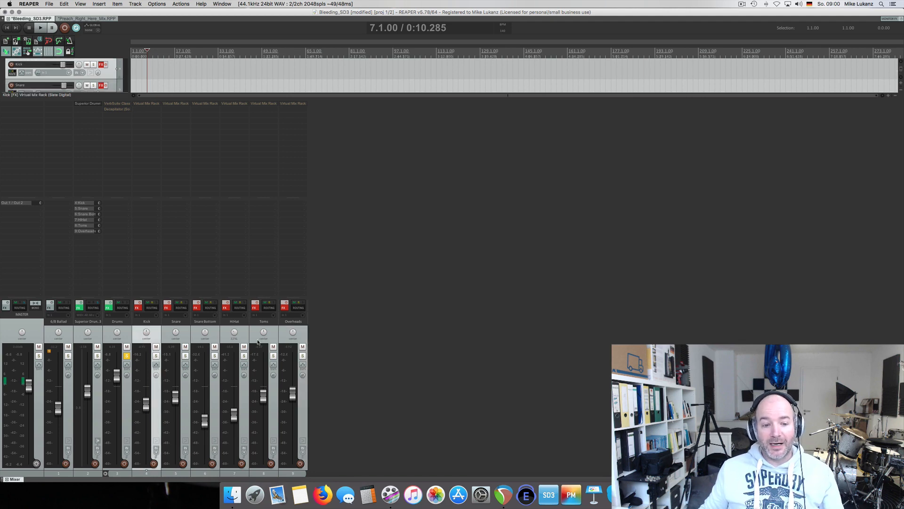
- Compare the soloed drums without and with bleed from all instruments on the Kick through Ride channels during playback, ending with bleed enabled and the plug-in closed
{"action": "left_click", "coordinate": [79, 308]}
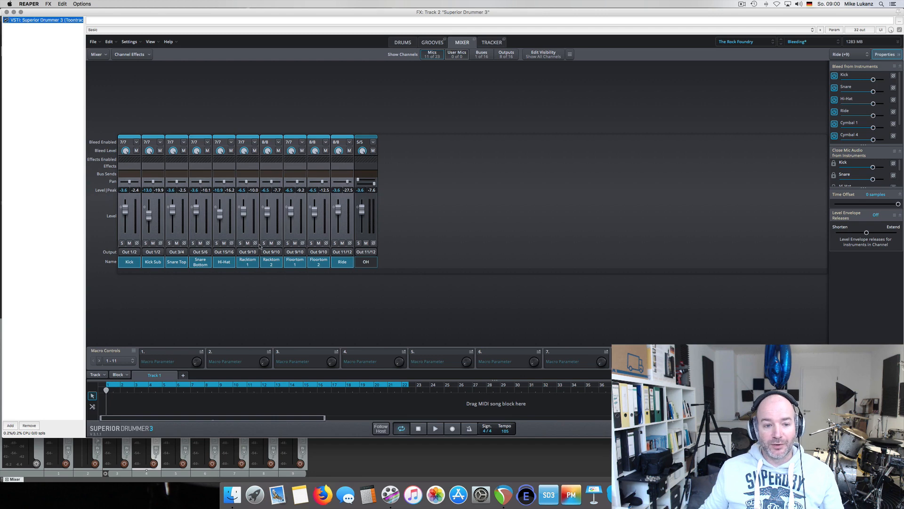
{"action": "left_click", "coordinate": [352, 142]}
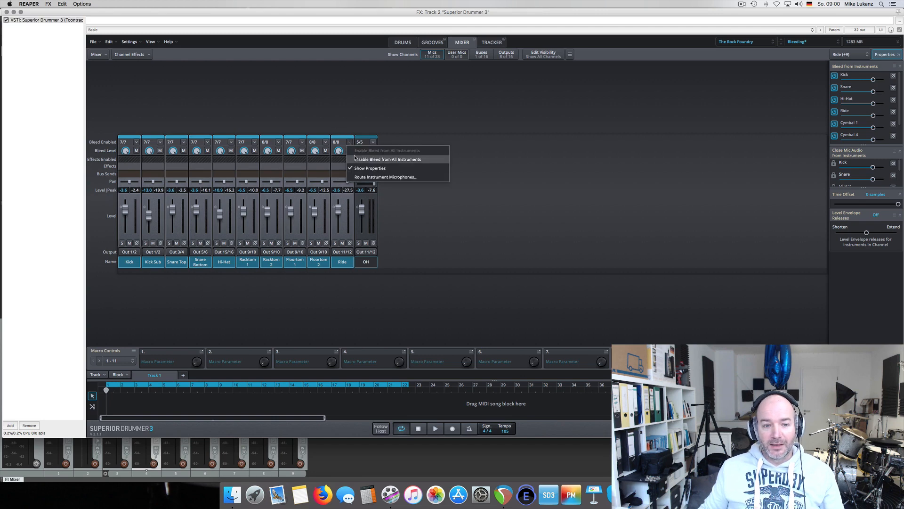
{"action": "left_click", "coordinate": [385, 154]}
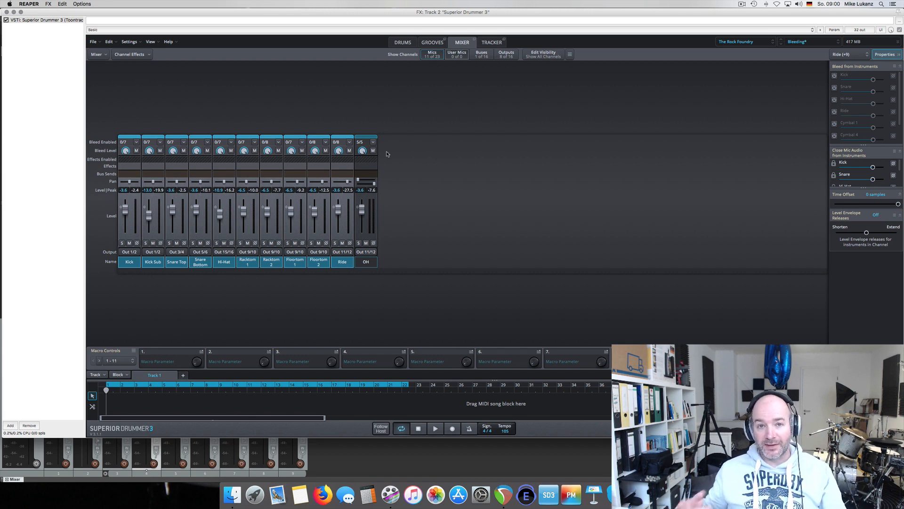
{"action": "key", "text": "space"}
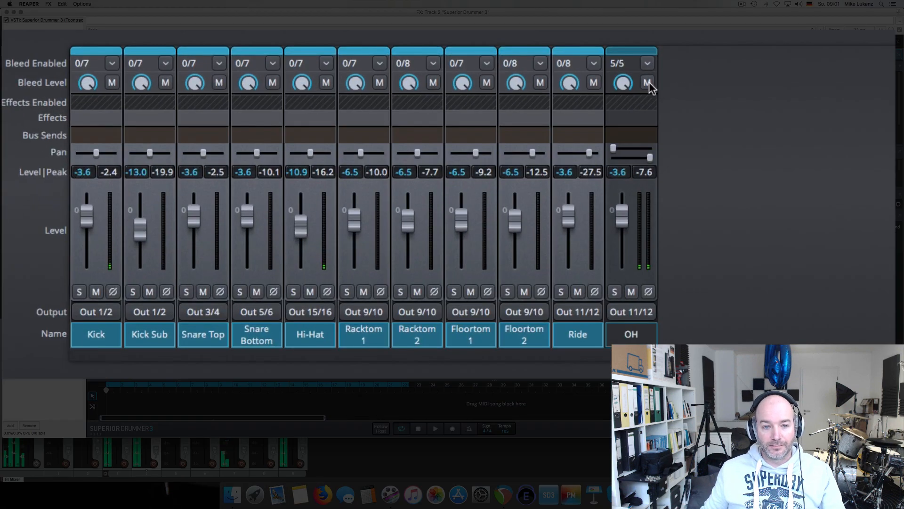
{"action": "left_click", "coordinate": [596, 63]}
{"action": "left_click", "coordinate": [612, 82]}
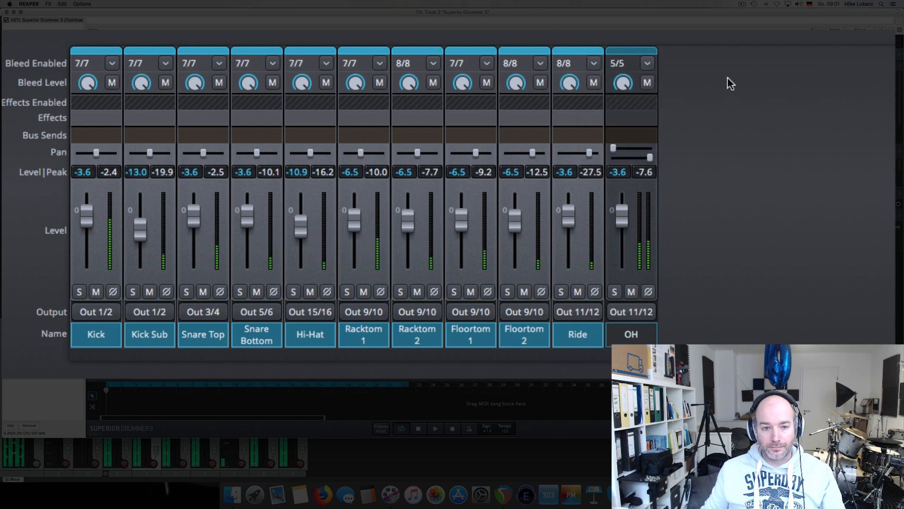
{"action": "left_click", "coordinate": [594, 65]}
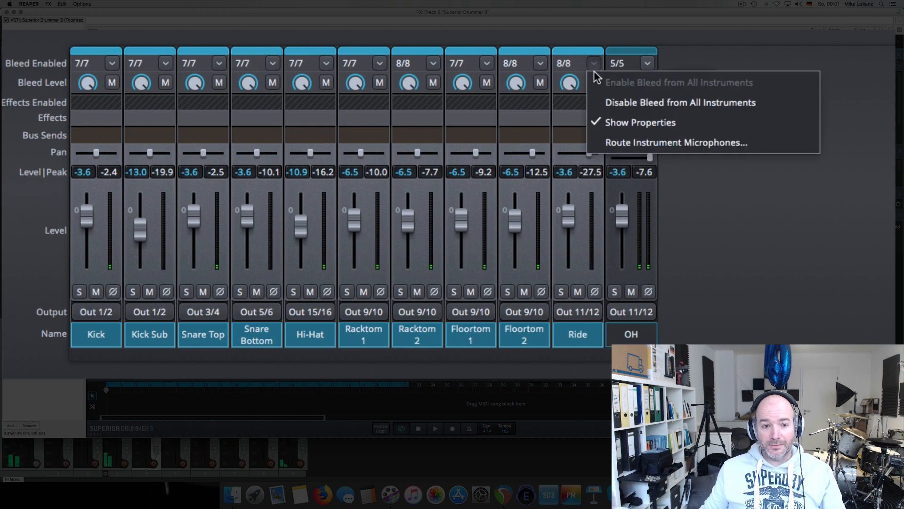
{"action": "left_click", "coordinate": [603, 96]}
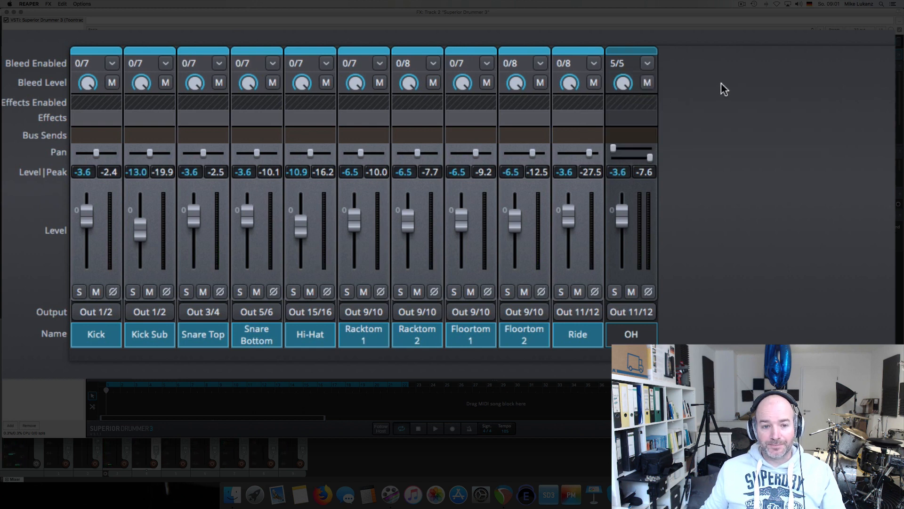
{"action": "left_click", "coordinate": [594, 62]}
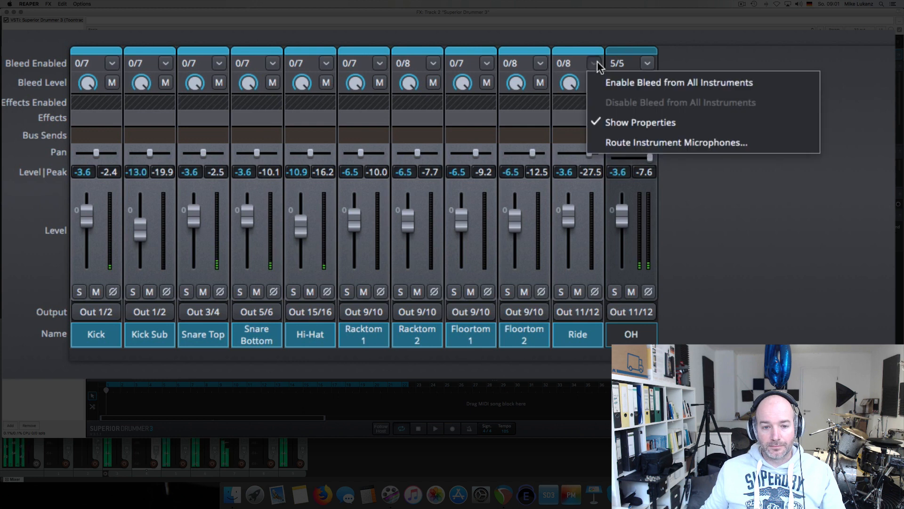
{"action": "left_click", "coordinate": [614, 82]}
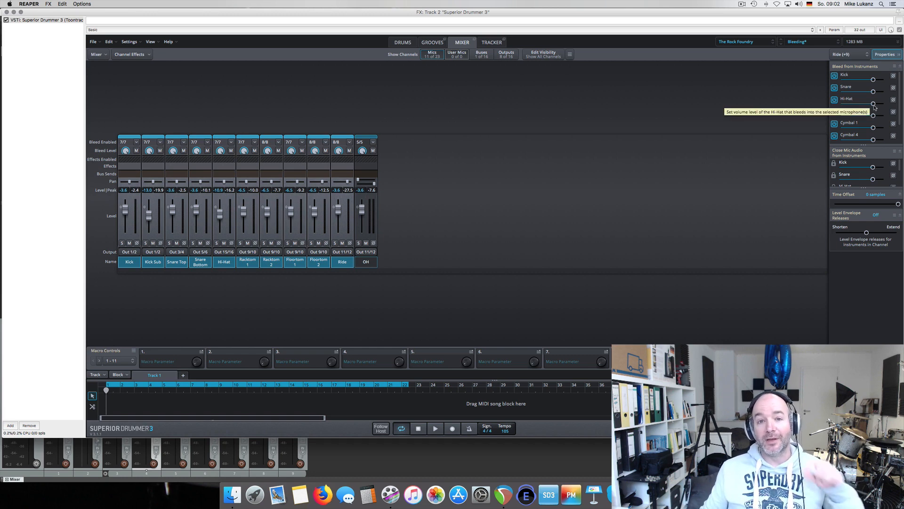
{"action": "left_click", "coordinate": [6, 12]}
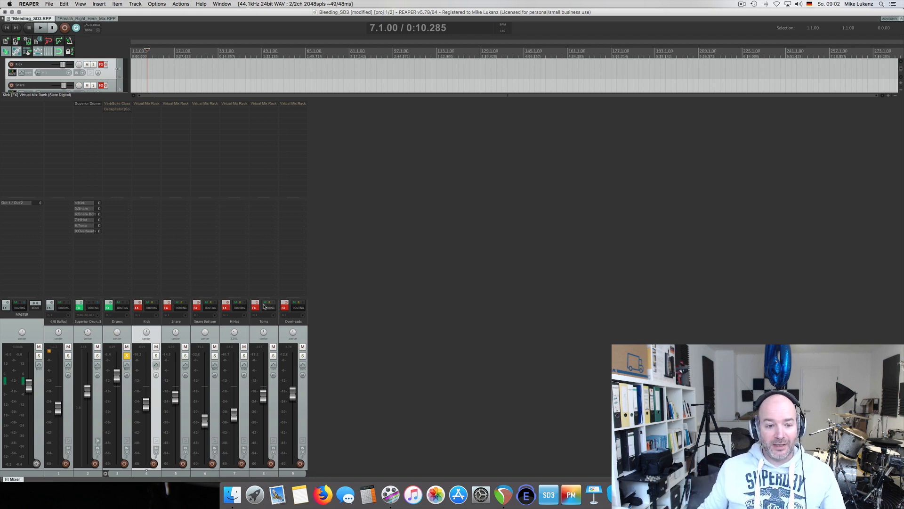
- Compare the whole song without and with bleed on the Kick through Ride channels, ending with bleed enabled, and close Superior Drummer 3
{"action": "left_click", "coordinate": [79, 307]}
{"action": "left_click", "coordinate": [349, 142]}
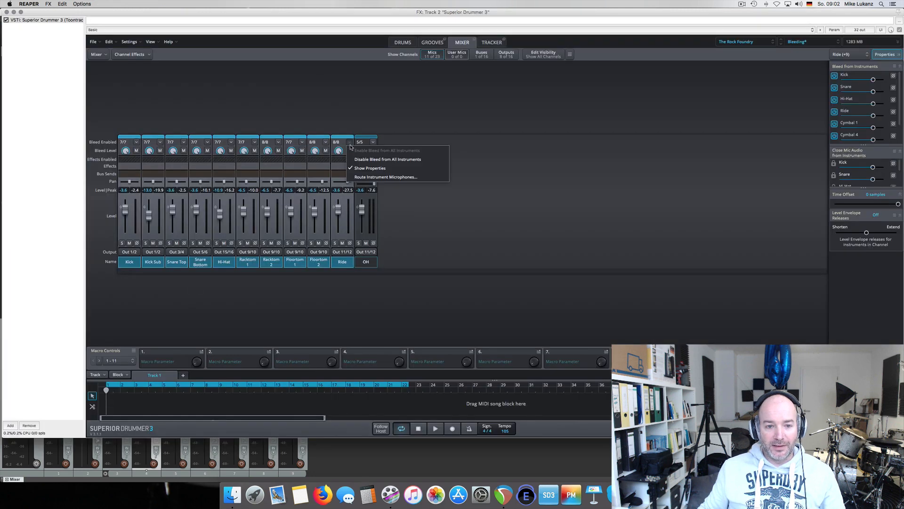
{"action": "left_click", "coordinate": [379, 158]}
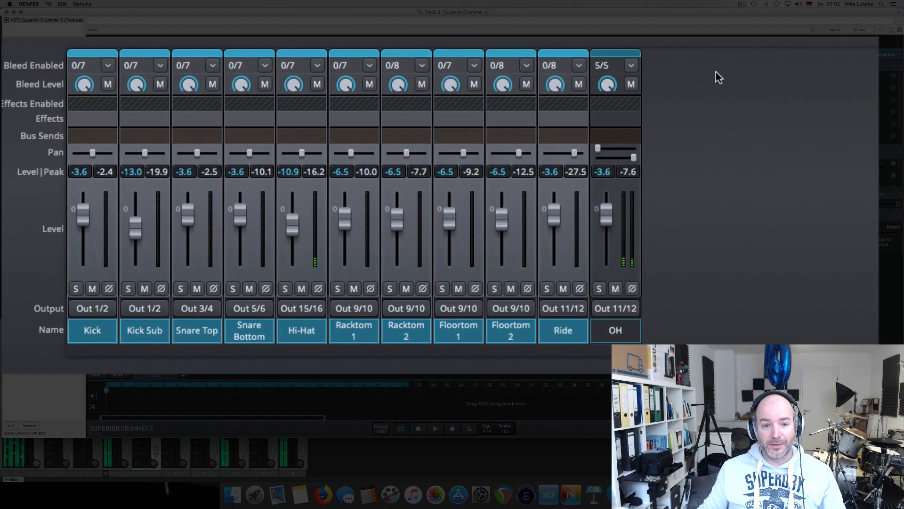
{"action": "left_click", "coordinate": [579, 67]}
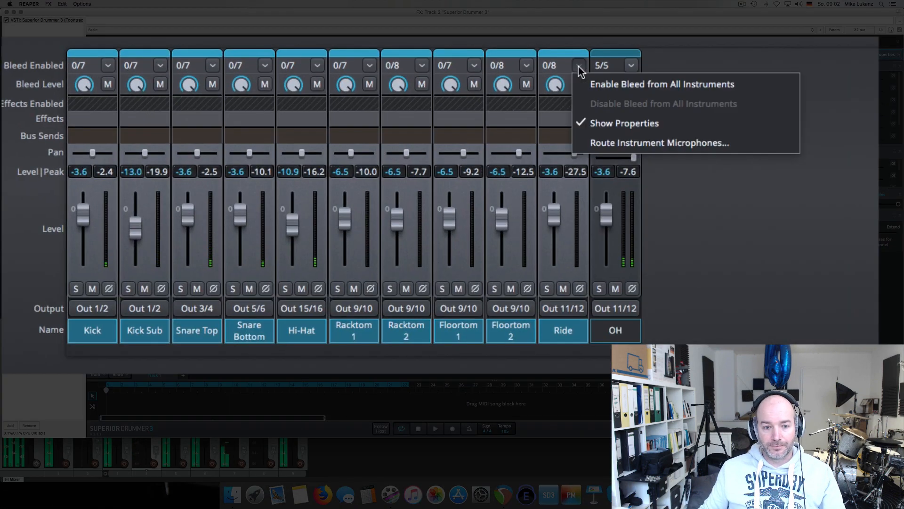
{"action": "left_click", "coordinate": [607, 86]}
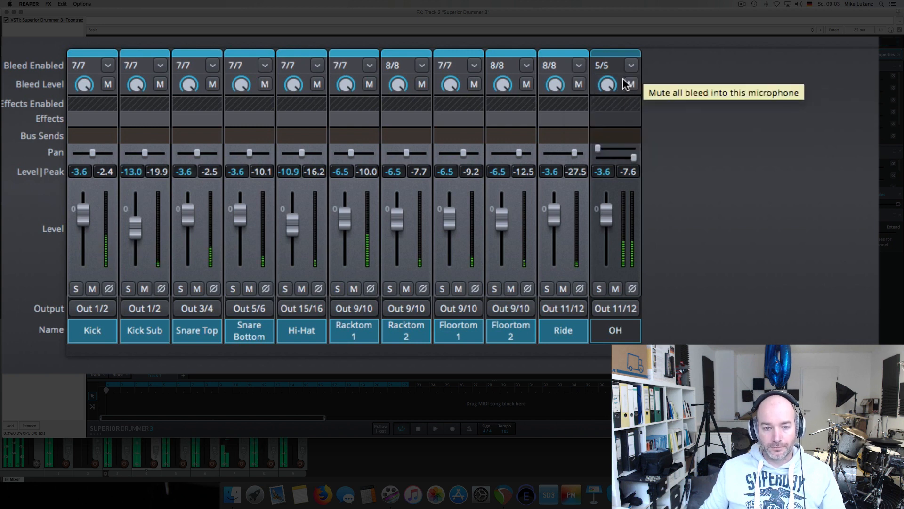
{"action": "left_click", "coordinate": [581, 65]}
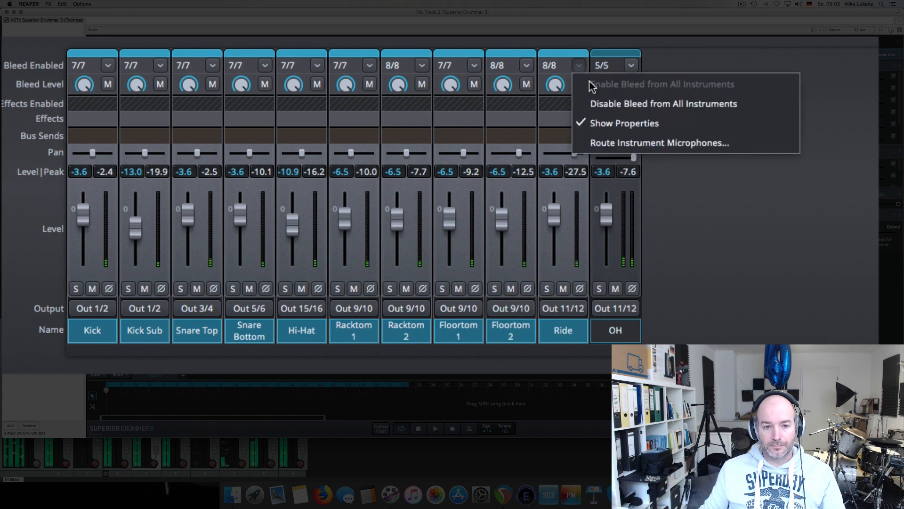
{"action": "left_click", "coordinate": [603, 105]}
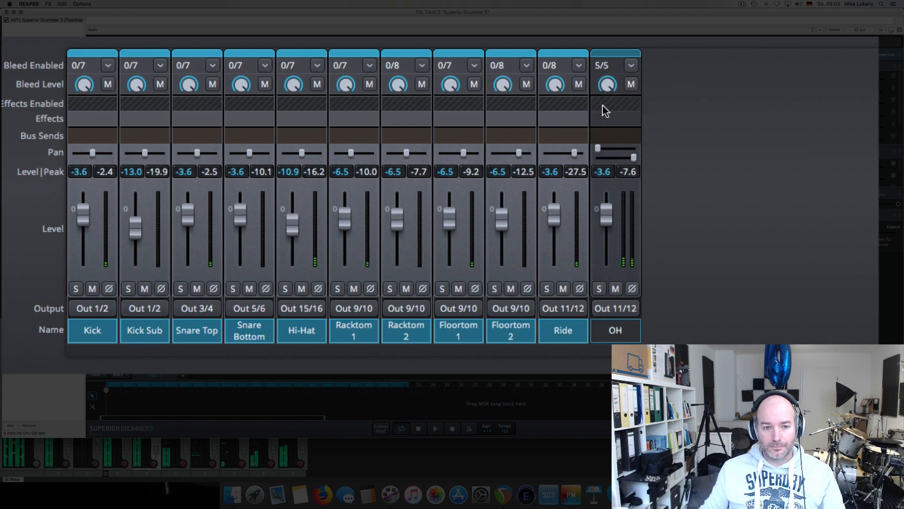
{"action": "left_click", "coordinate": [582, 65]}
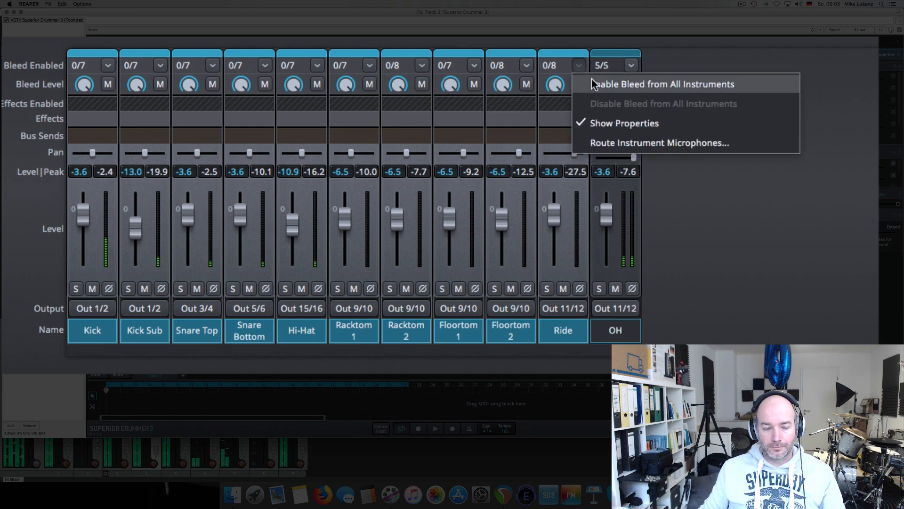
{"action": "left_click", "coordinate": [592, 81]}
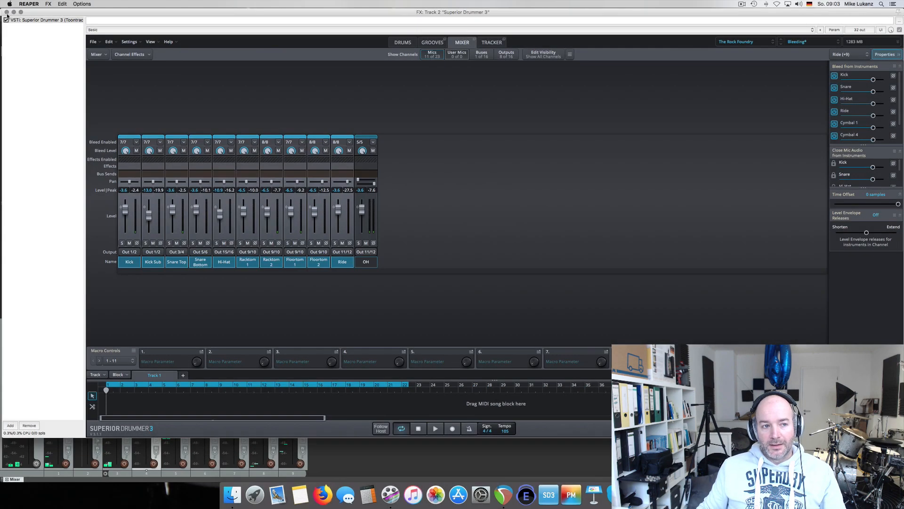
{"action": "left_click", "coordinate": [5, 11]}
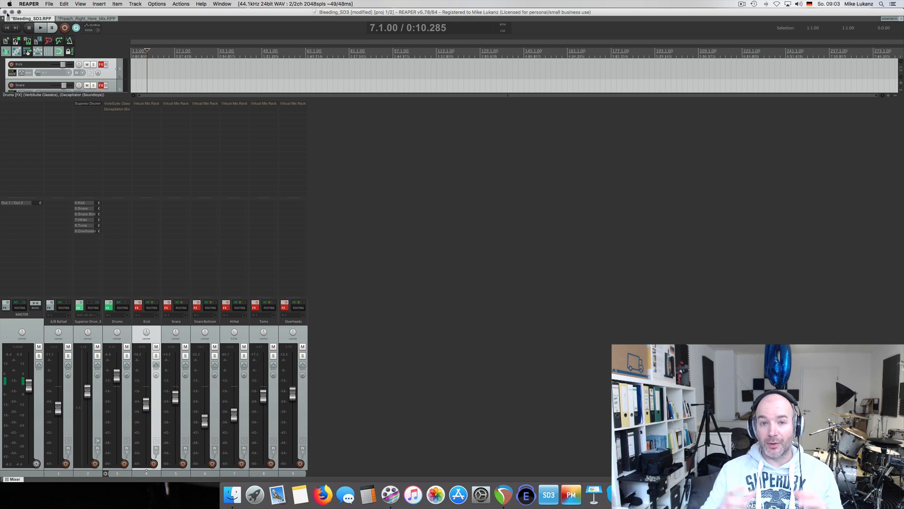
- Solo the Snare channel, audition its bleed while briefly checking the Superior Drummer 3 mixer, and stop playback
{"action": "left_click", "coordinate": [185, 356]}
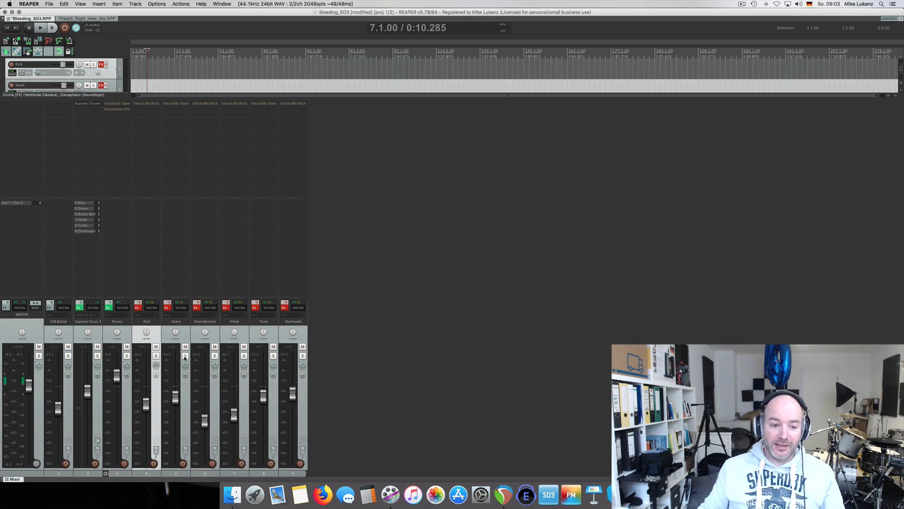
{"action": "key", "text": "space"}
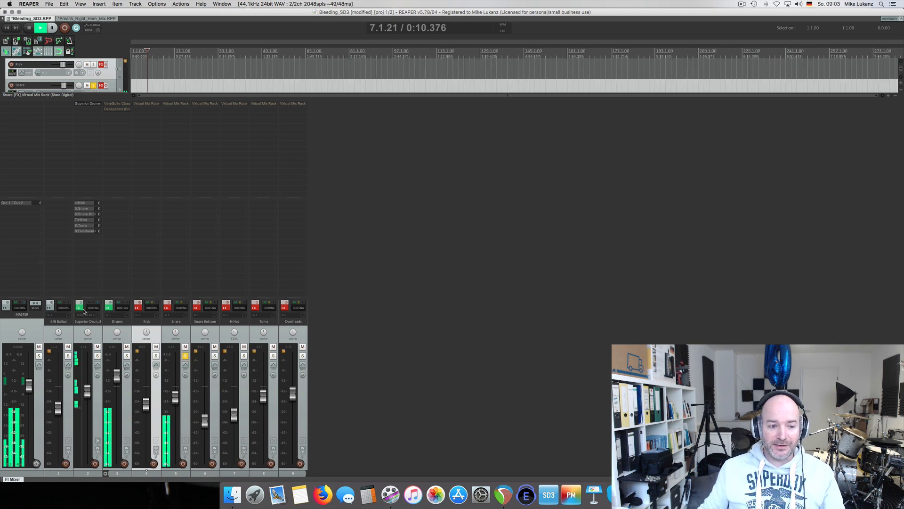
{"action": "left_click", "coordinate": [79, 307]}
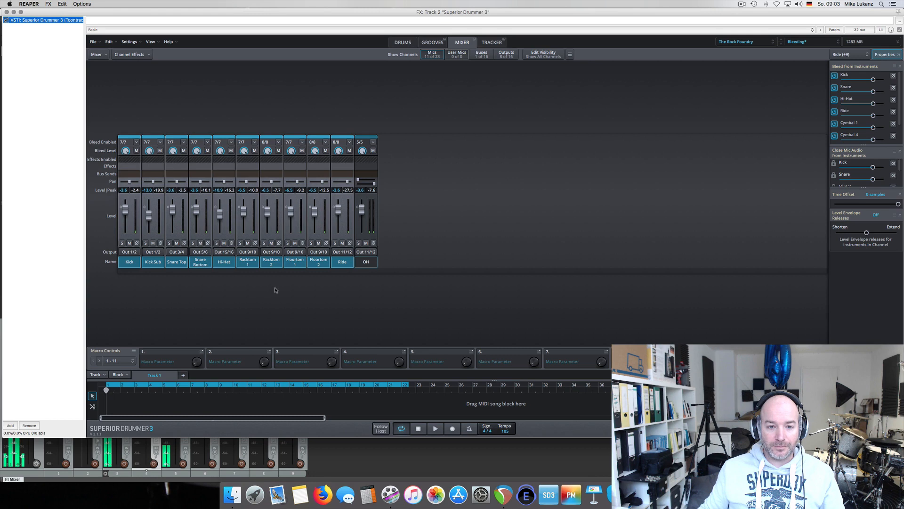
{"action": "left_click", "coordinate": [7, 13]}
{"action": "key", "text": "space"}
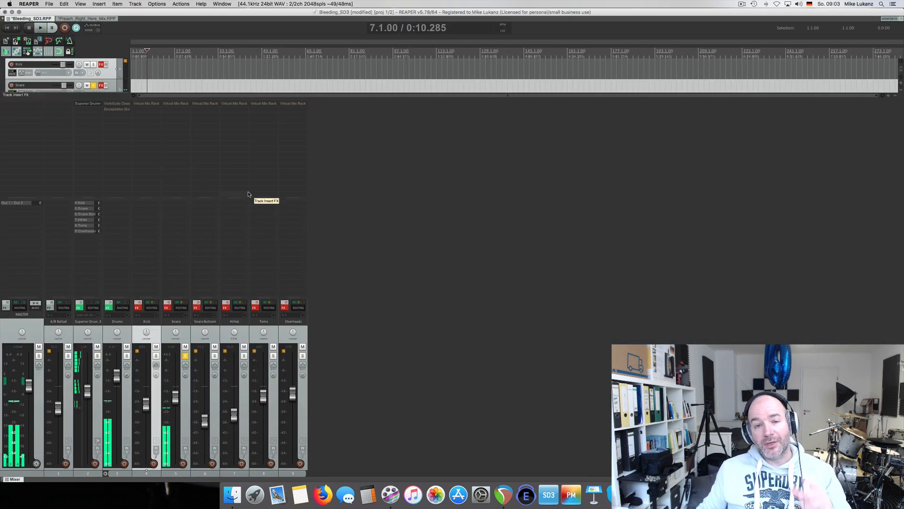
- Open the Snare track's Virtual Mix Rack, enable the track's bypassed effects, and reposition the plug-in window
{"action": "left_click", "coordinate": [184, 105]}
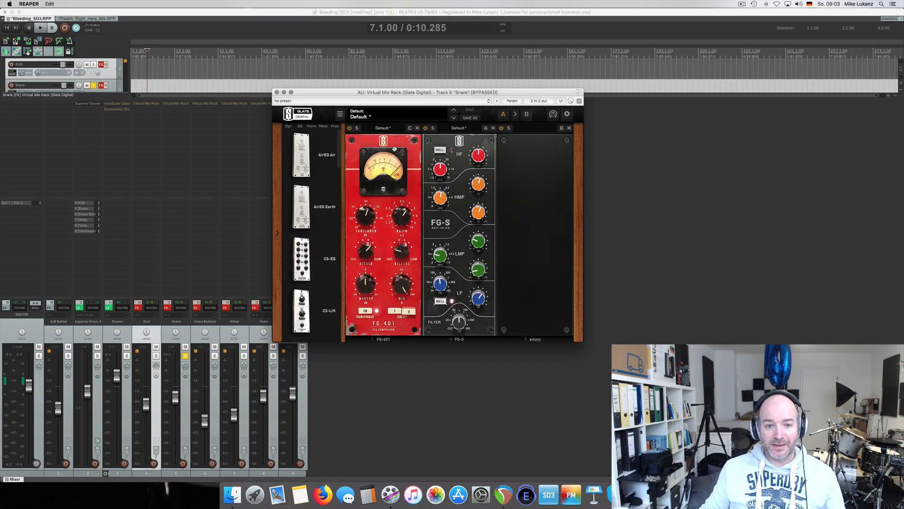
{"action": "left_click", "coordinate": [170, 303]}
{"action": "left_click_drag", "start_coordinate": [455, 93], "coordinate": [437, 107]}
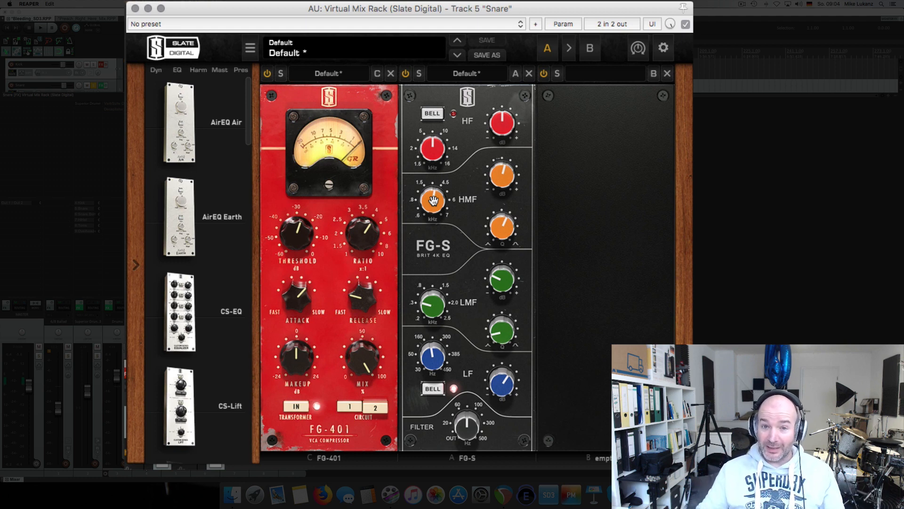
- Play the soloed Snare, boost the HMF gain on its FG-S EQ to hear the effect on bleed, and close the Virtual Mix Rack
{"action": "mouse_move", "coordinate": [434, 210]}
{"action": "mouse_move", "coordinate": [508, 239]}
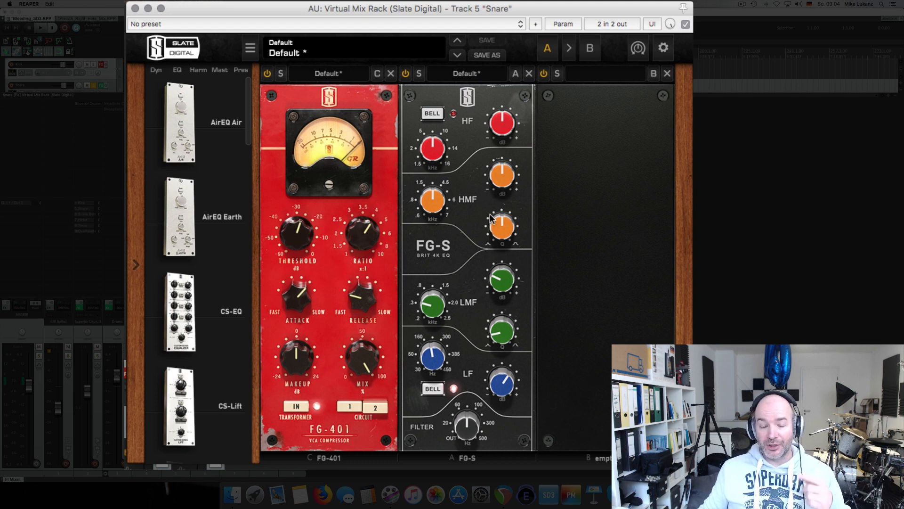
{"action": "key", "text": "space"}
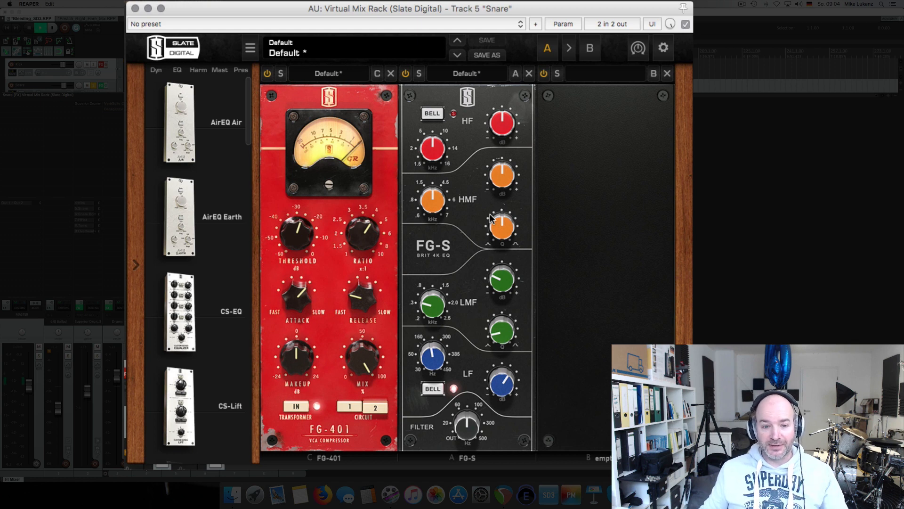
{"action": "mouse_move", "coordinate": [501, 186]}
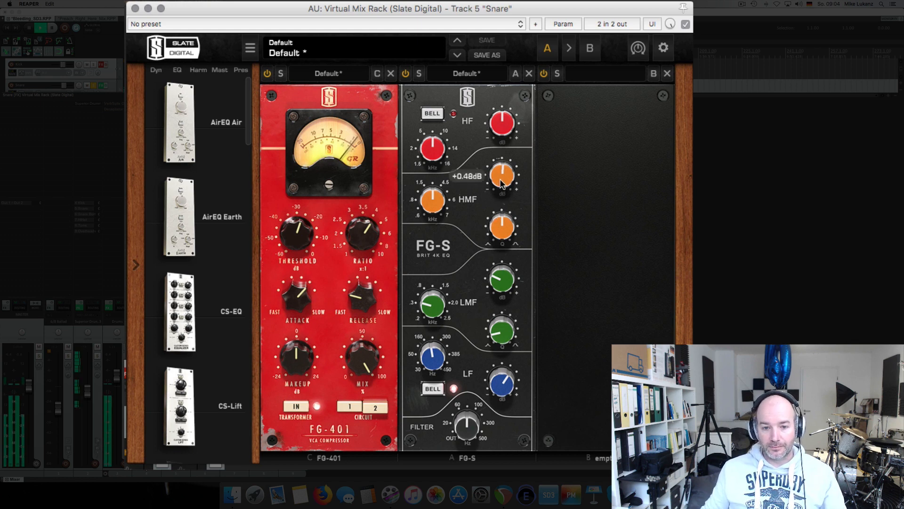
{"action": "left_click_drag", "start_coordinate": [502, 186], "coordinate": [499, 149]}
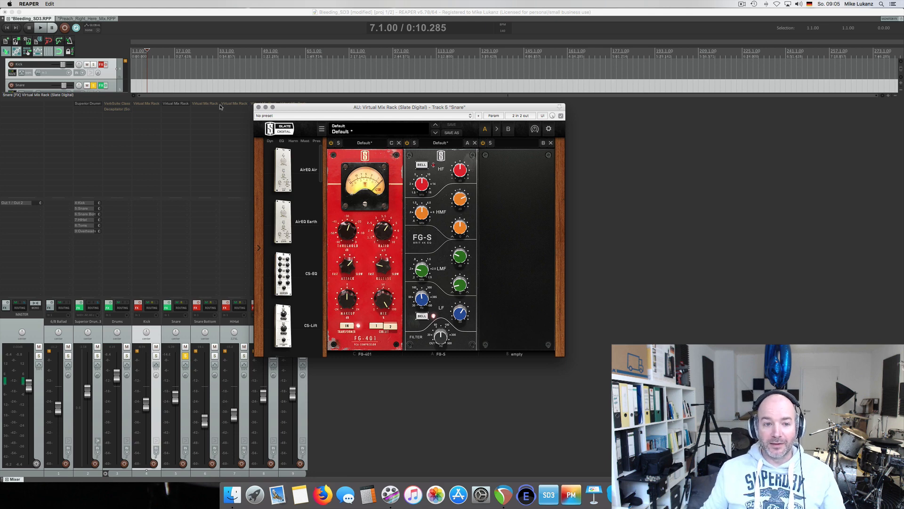
{"action": "left_click", "coordinate": [258, 107]}
- Unsolo the Snare and enable the bypassed effects on the drum tracks from Kick through Overheads
{"action": "left_click", "coordinate": [186, 356]}
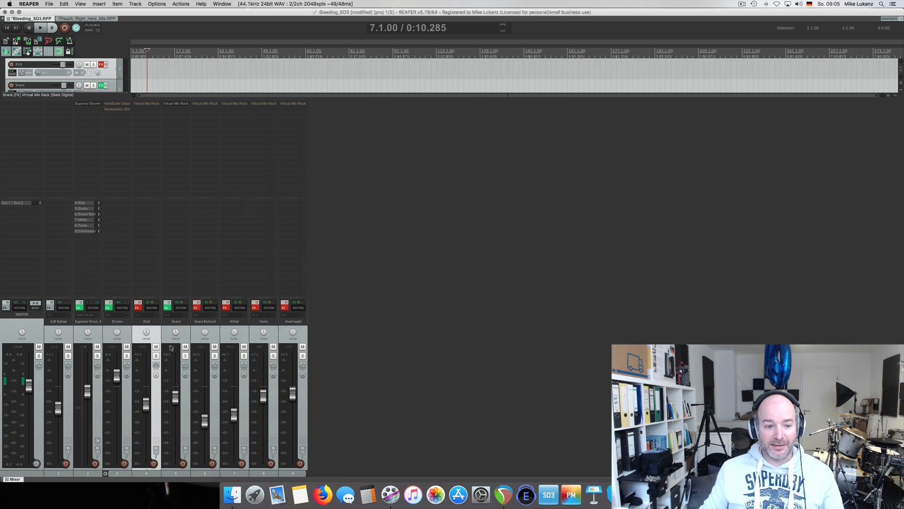
{"action": "left_click", "coordinate": [288, 322], "text": "shift"}
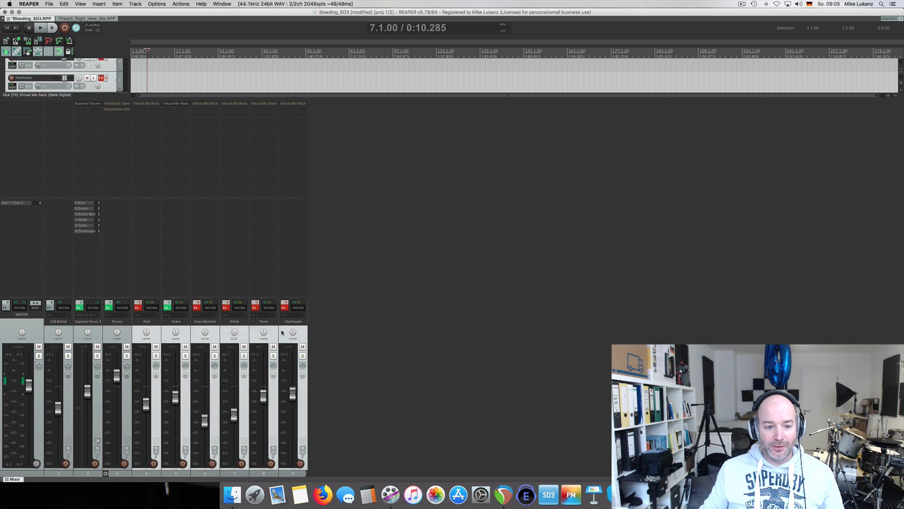
{"action": "left_click", "coordinate": [284, 308]}
{"action": "left_click", "coordinate": [267, 328]}
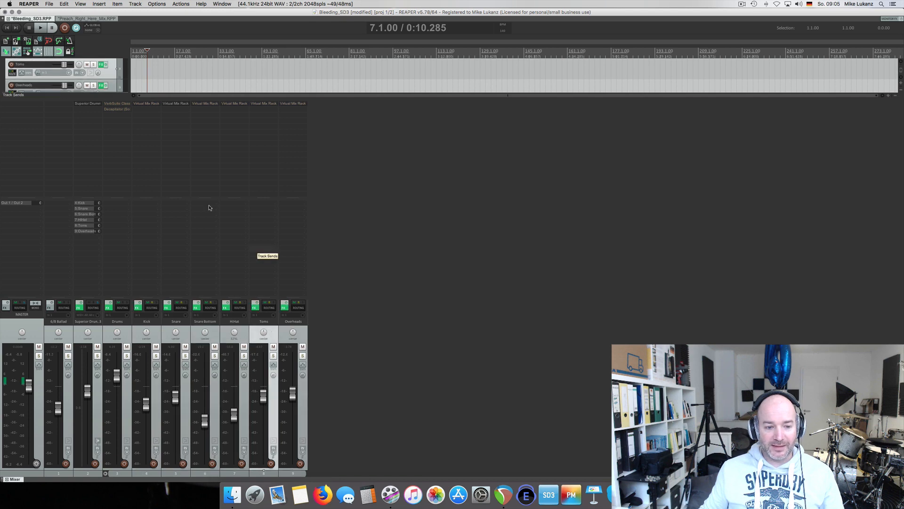
- Inspect the Kick track's Virtual Mix Rack settings and close the plug-in
{"action": "left_click", "coordinate": [146, 104]}
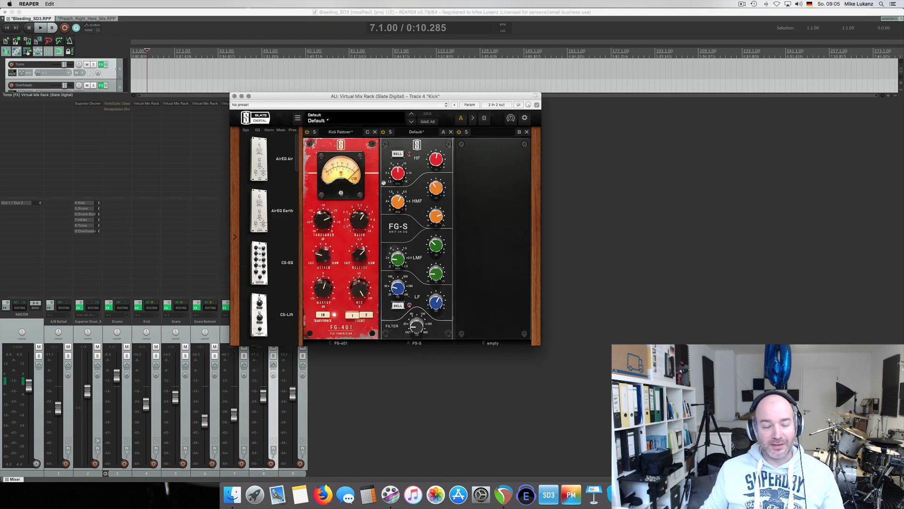
{"action": "left_click_drag", "start_coordinate": [235, 98], "coordinate": [235, 97]}
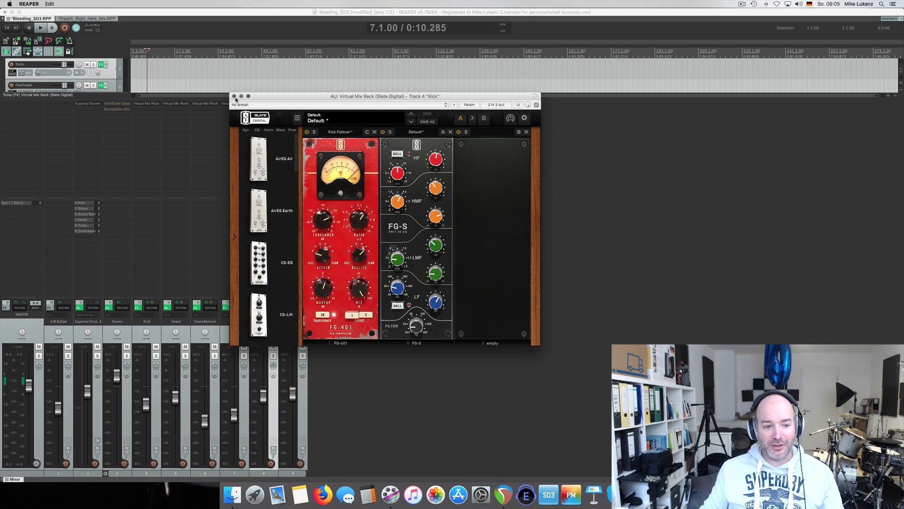
{"action": "left_click", "coordinate": [234, 96]}
- Play the song from the start, check the bleed settings of the Kick through Ride channels in Superior Drummer 3, and close it
{"action": "left_click", "coordinate": [7, 28]}
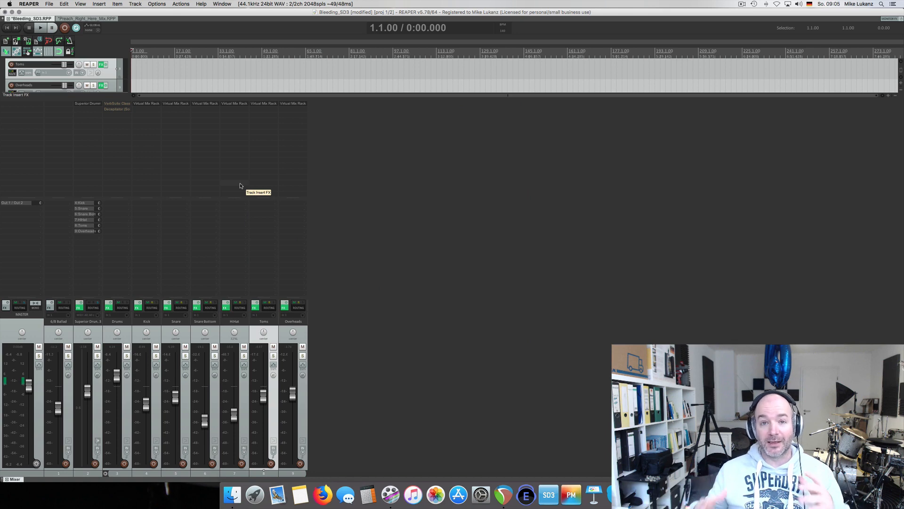
{"action": "key", "text": "space"}
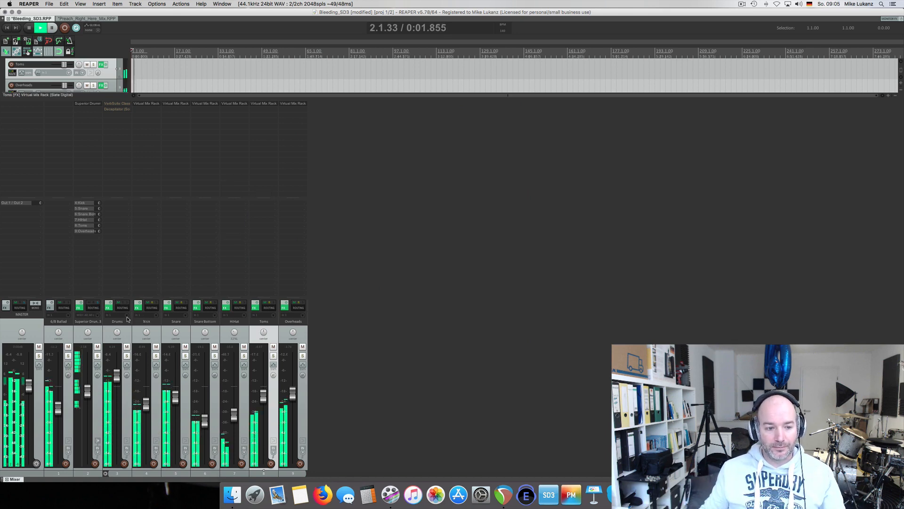
{"action": "left_click", "coordinate": [79, 307]}
{"action": "left_click", "coordinate": [296, 262]}
{"action": "left_click", "coordinate": [129, 261]}
{"action": "left_click", "coordinate": [342, 262], "text": "shift"}
{"action": "left_click_drag", "start_coordinate": [805, 162], "coordinate": [775, 168]}
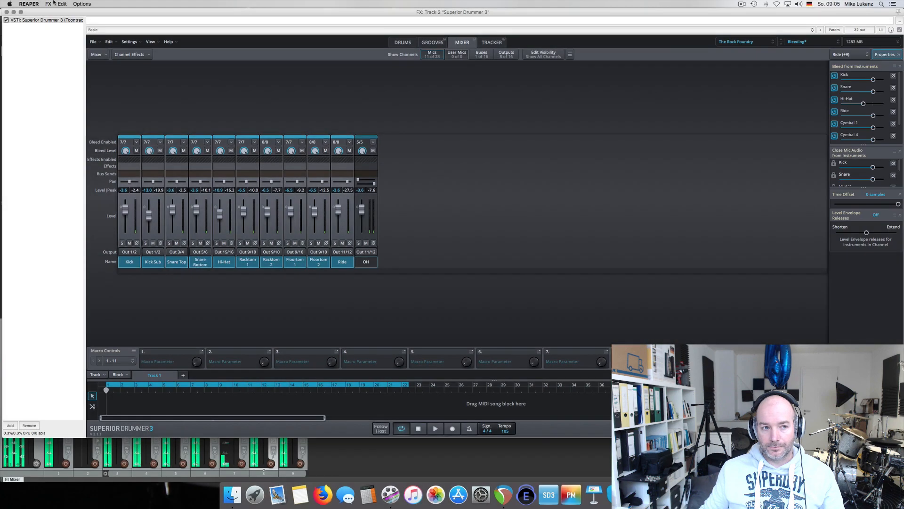
{"action": "left_click", "coordinate": [6, 12]}
- Toggle the HiHat track's solo and lower its fader slightly while listening to the song, ending playback
{"action": "left_click", "coordinate": [244, 355]}
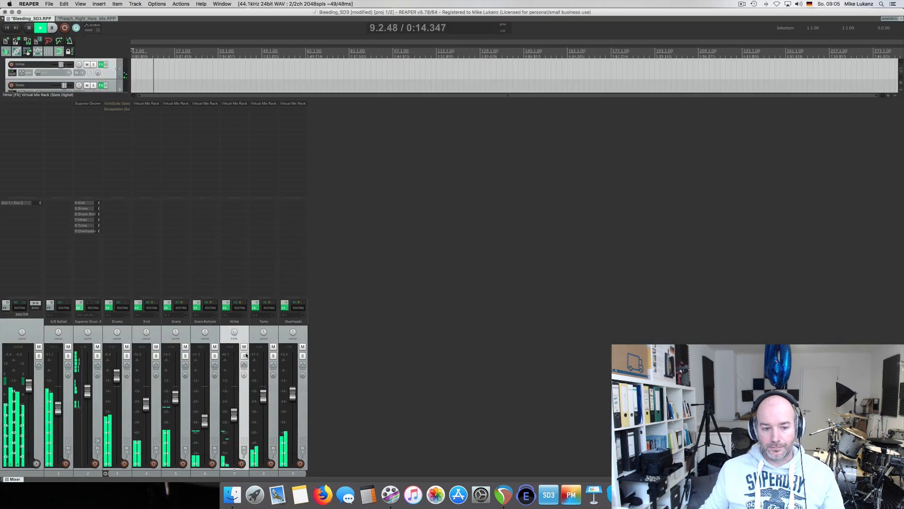
{"action": "left_click", "coordinate": [244, 356]}
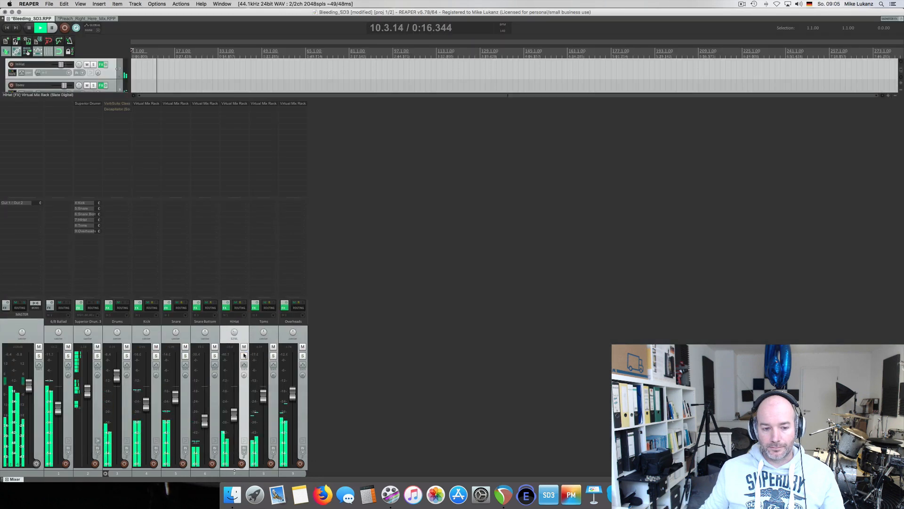
{"action": "mouse_move", "coordinate": [238, 409]}
{"action": "left_mouse_down"}
{"action": "mouse_move", "coordinate": [236, 379]}
{"action": "mouse_move", "coordinate": [235, 419]}
{"action": "left_mouse_up"}
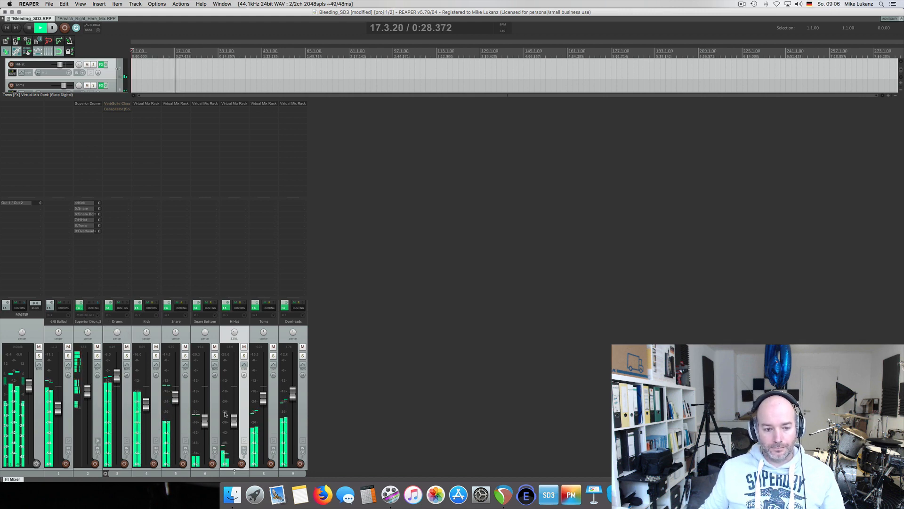
{"action": "key", "text": "space"}
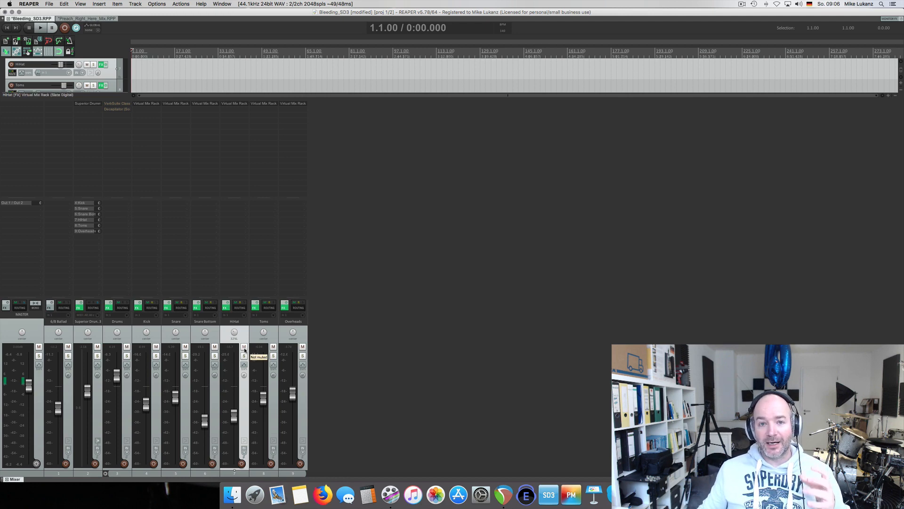
- Pull the HiHat fader fully down, raise it during playback to -11.1 dB, and stop the song
{"action": "left_click_drag", "start_coordinate": [238, 425], "coordinate": [235, 467]}
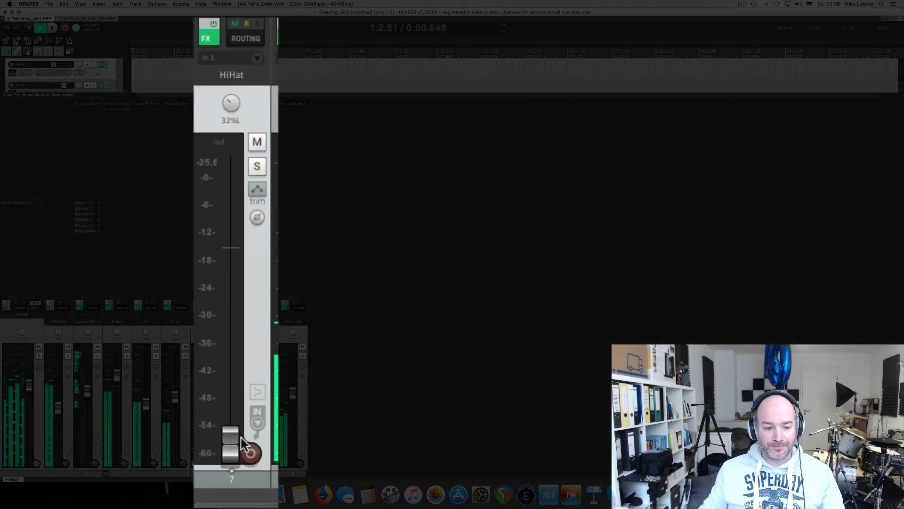
{"action": "left_click_drag", "start_coordinate": [234, 431], "coordinate": [226, 295]}
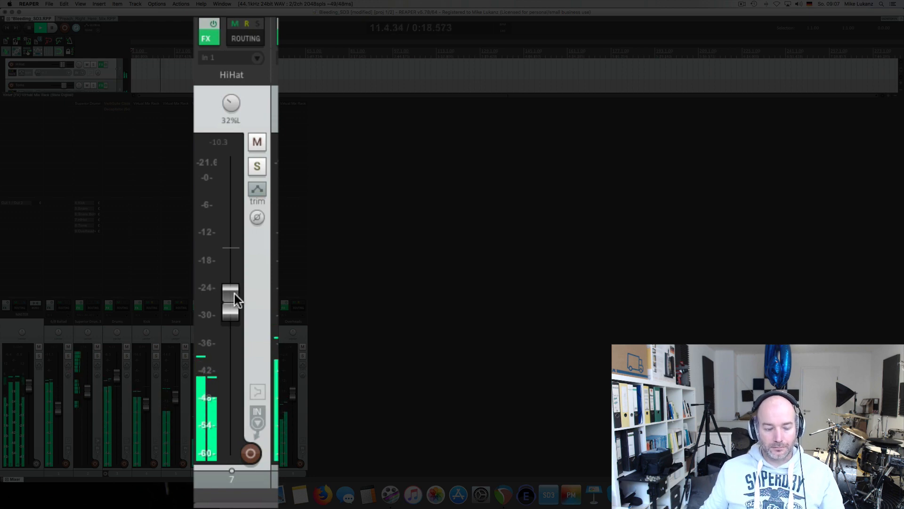
{"action": "left_click_drag", "start_coordinate": [234, 299], "coordinate": [236, 304]}
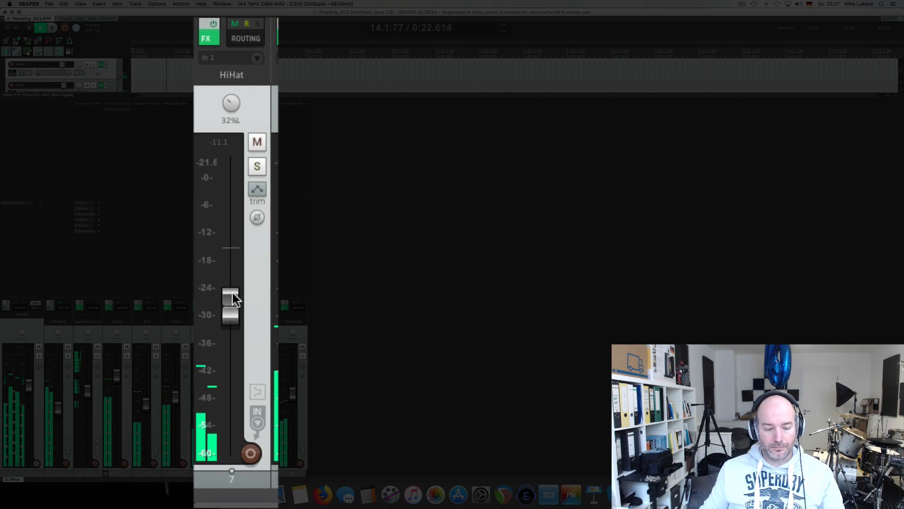
{"action": "key", "text": "space"}
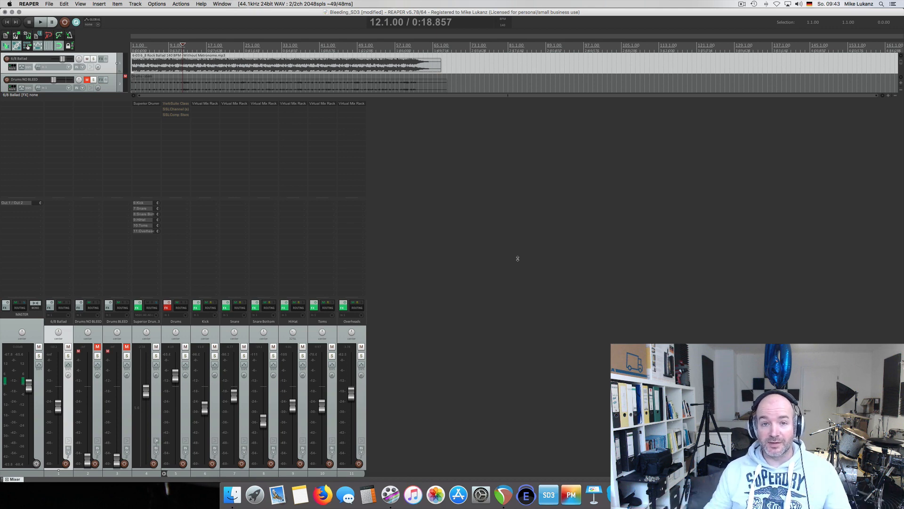
- Inspect the Drums bus effects one after another: VerbSuite Classics, SSLChannel and SSLComp Stereo, closing each
{"action": "left_click", "coordinate": [185, 333]}
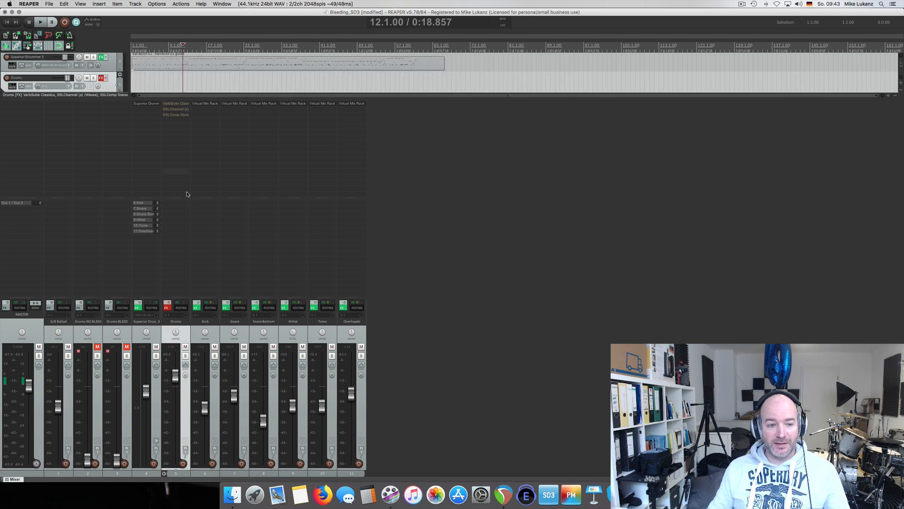
{"action": "left_click", "coordinate": [178, 105]}
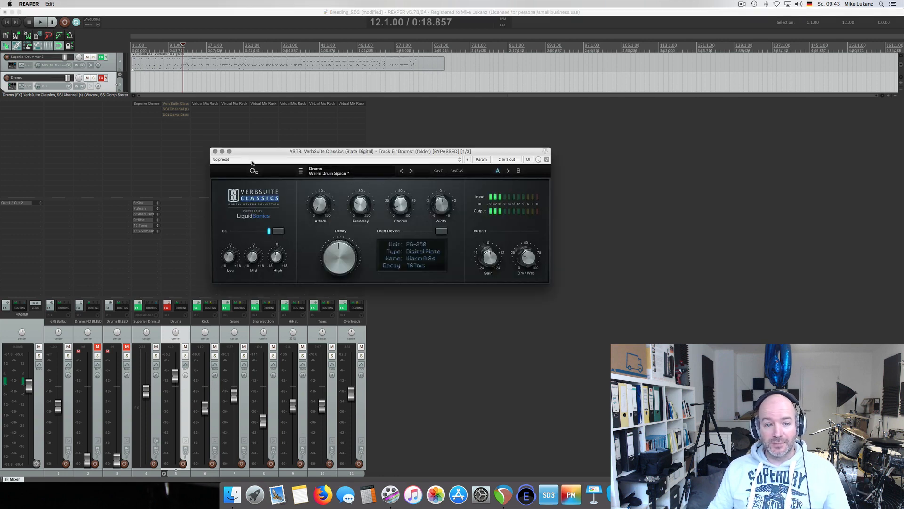
{"action": "left_click", "coordinate": [215, 152]}
{"action": "left_click", "coordinate": [176, 110]}
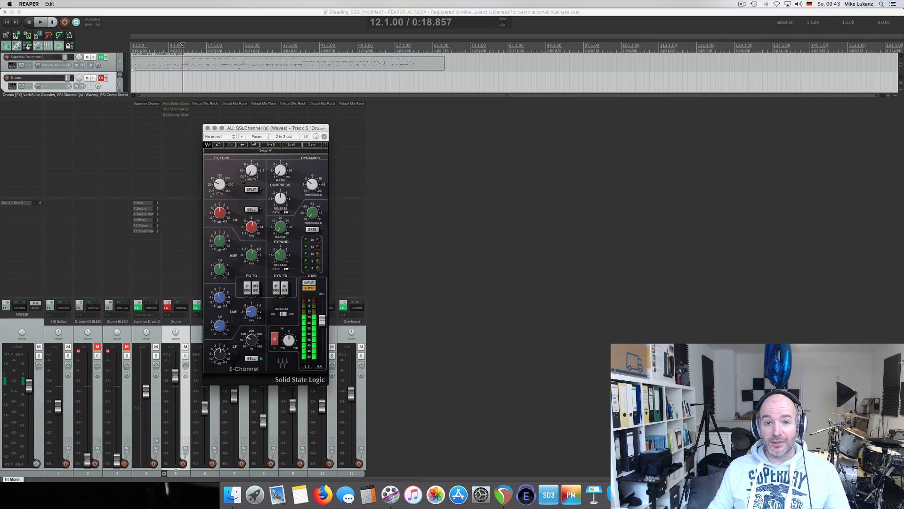
{"action": "left_click", "coordinate": [208, 128]}
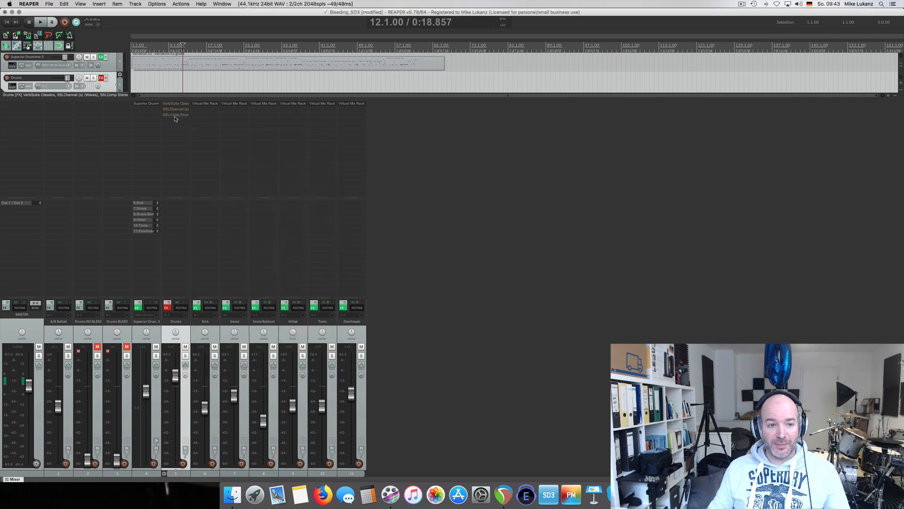
{"action": "left_click", "coordinate": [175, 116]}
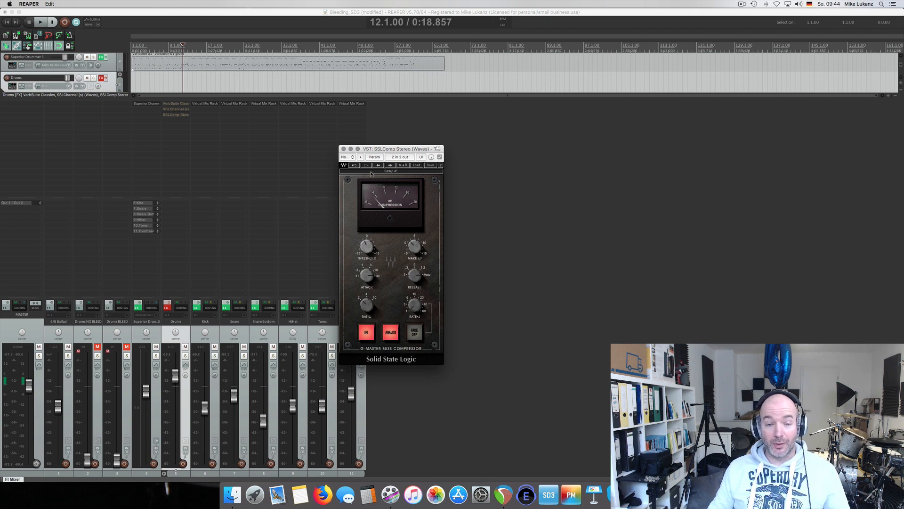
{"action": "left_click", "coordinate": [344, 149]}
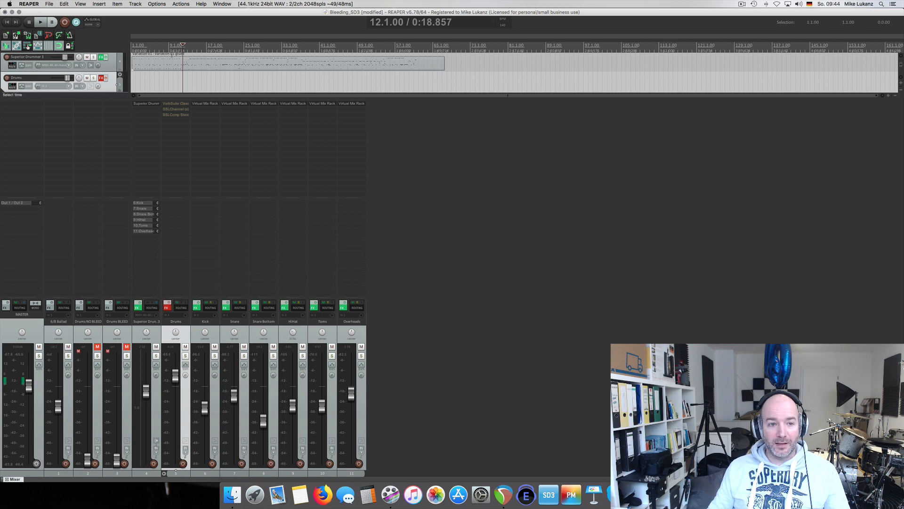
- Compare the Drums bus without and with its effects, first soloed and then in the full song, ending with the effects enabled
{"action": "left_click", "coordinate": [146, 470]}
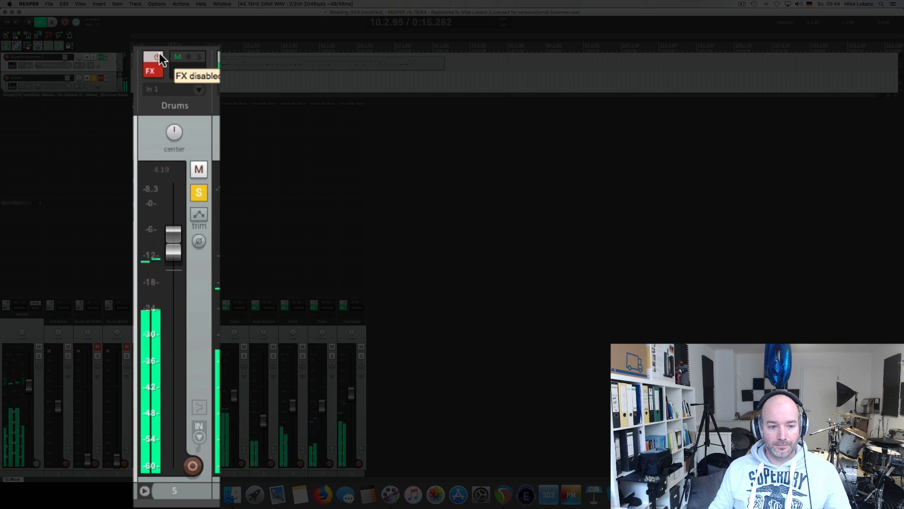
{"action": "left_click", "coordinate": [159, 58]}
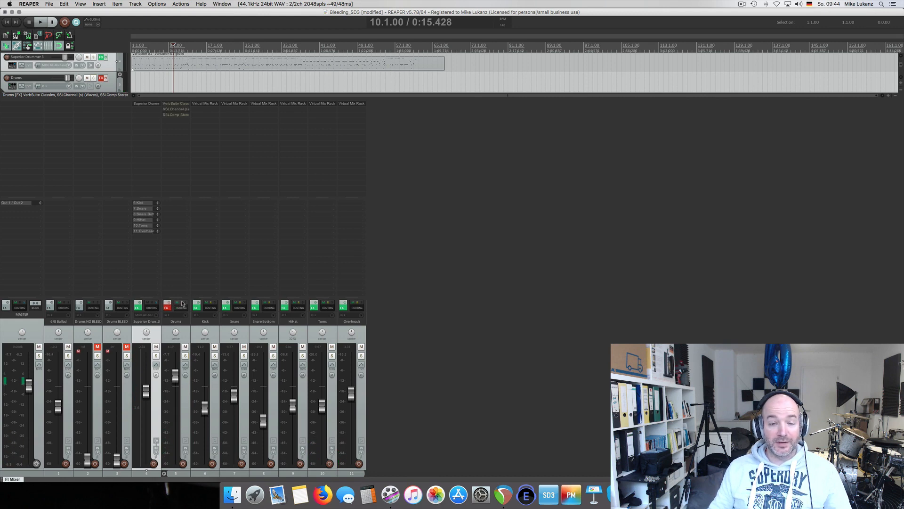
{"action": "key", "text": "space"}
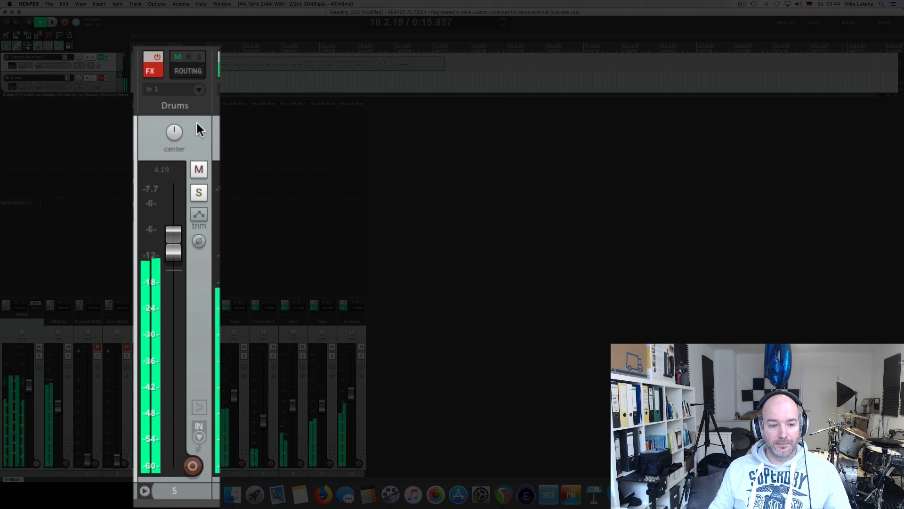
{"action": "left_click", "coordinate": [157, 57]}
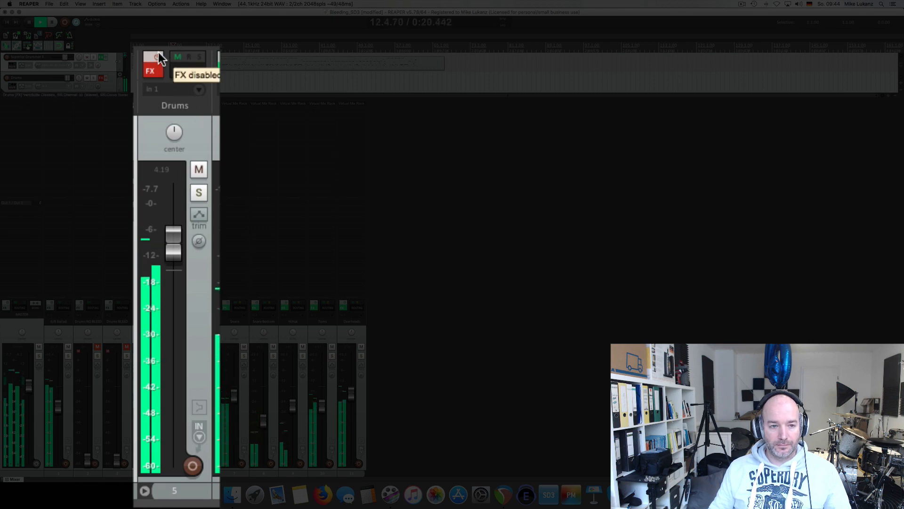
{"action": "key", "text": "space"}
{"action": "key", "text": "space"}
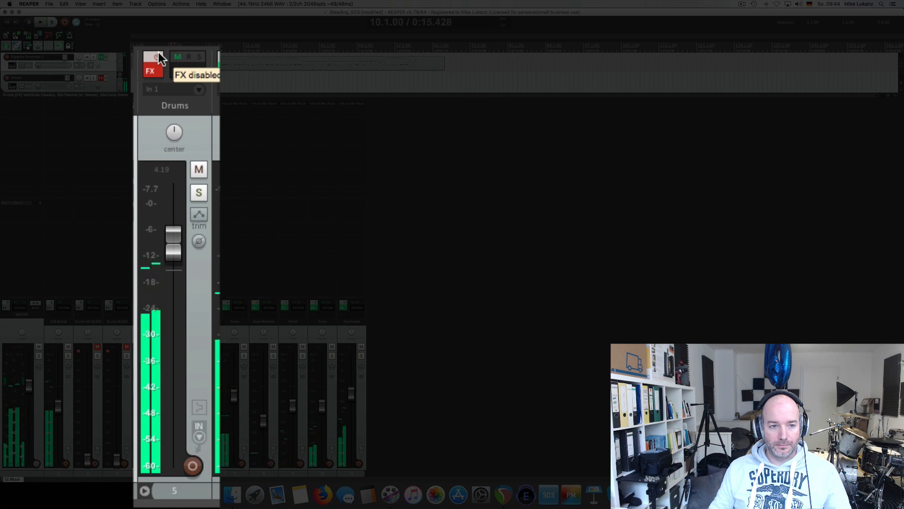
{"action": "left_click", "coordinate": [158, 57]}
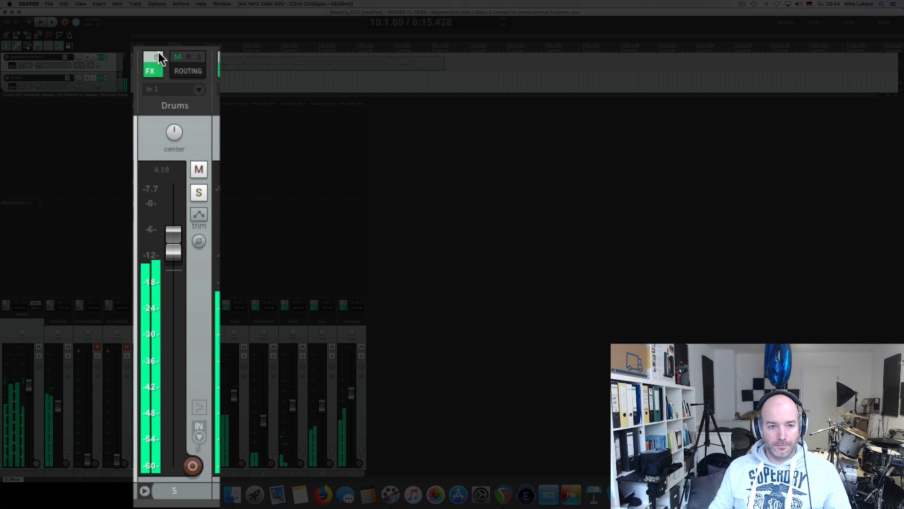
{"action": "key", "text": "space"}
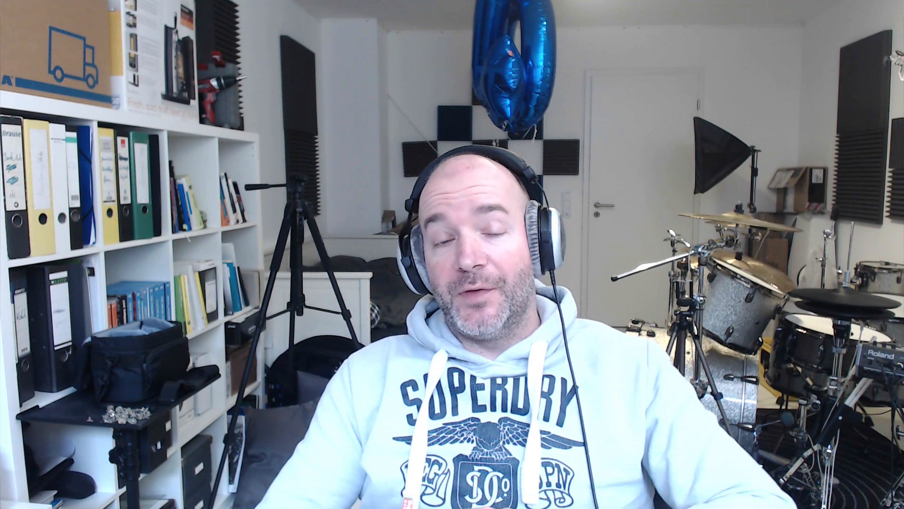